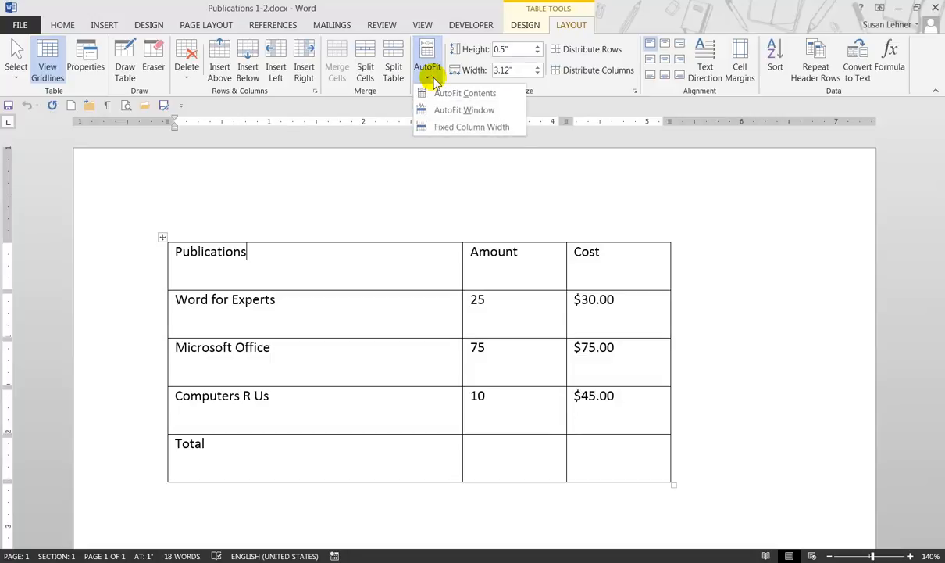
Step: Autofit the publications table's columns to their contents
click(484, 94)
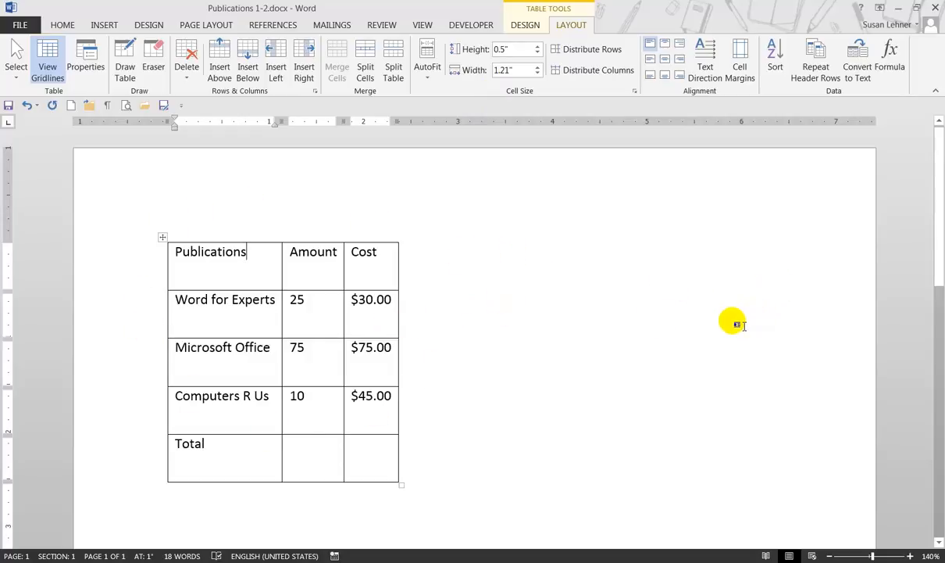
Step: Try center and right alignment on the whole table, return it to left alignment, and deselect it
click(164, 237)
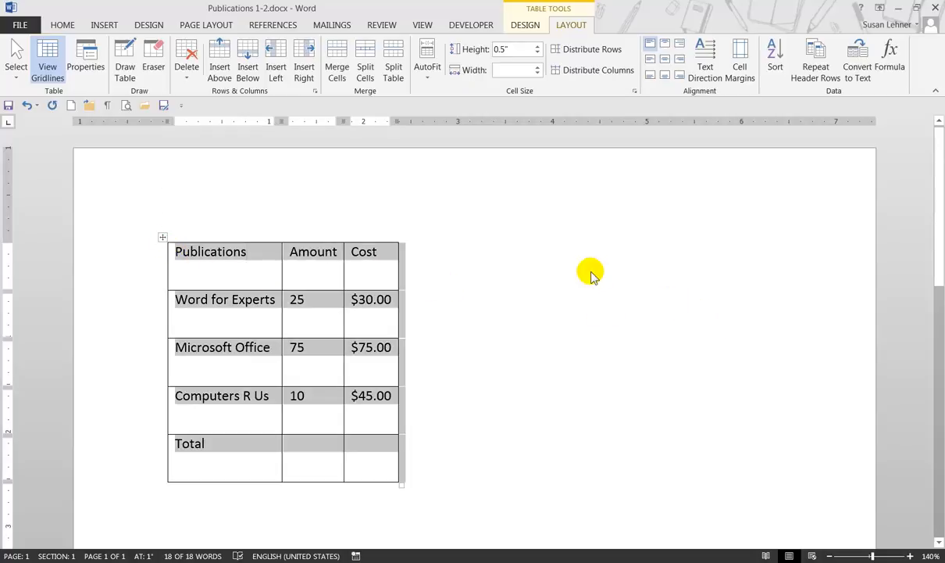
click(64, 25)
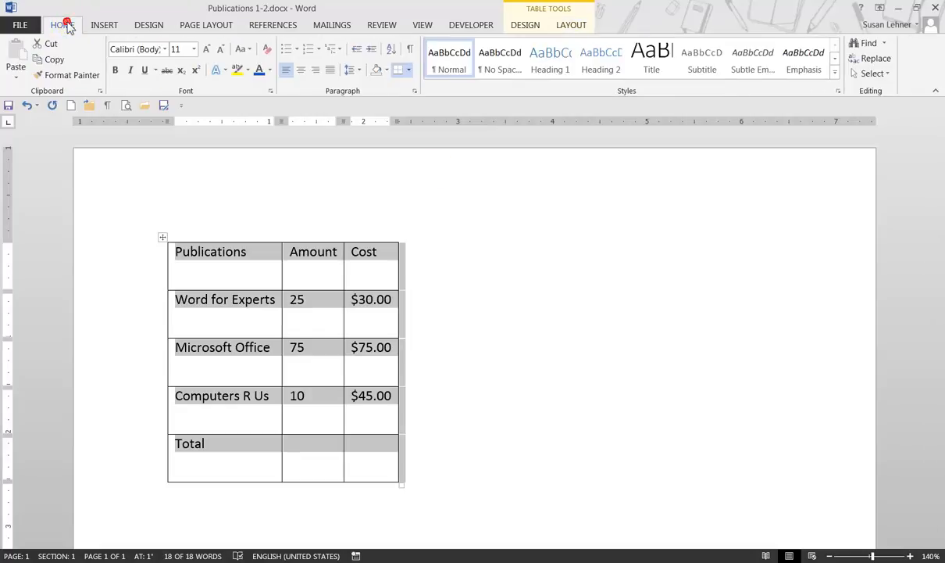
click(301, 70)
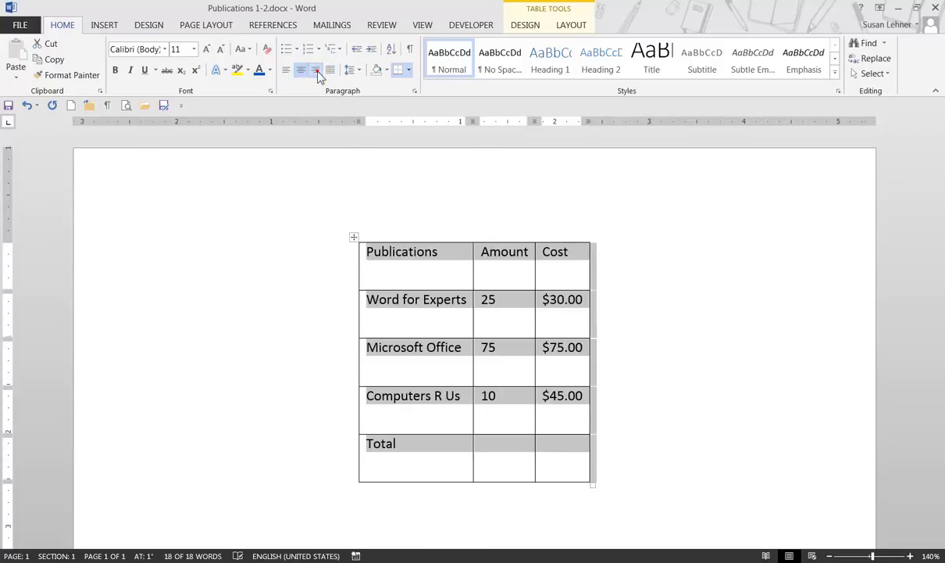
click(317, 72)
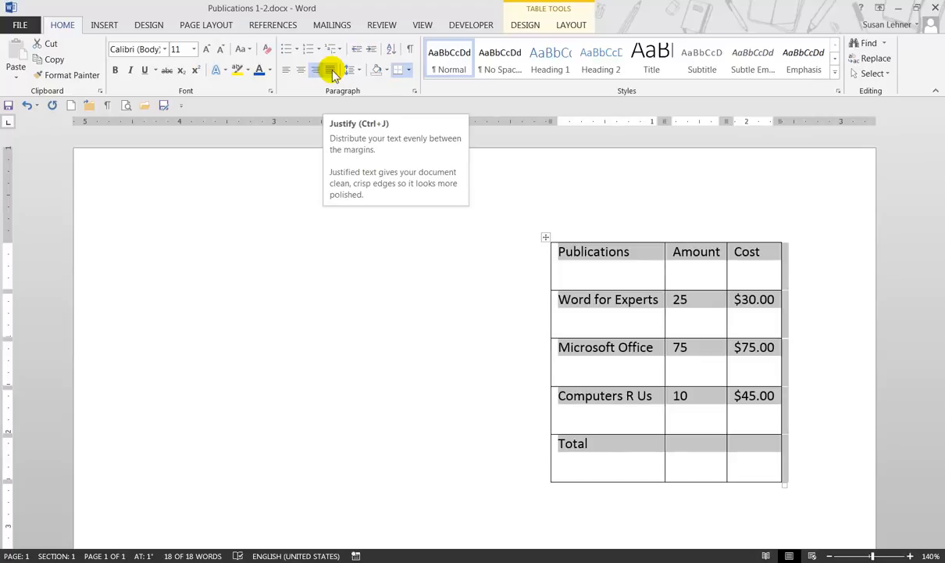
click(287, 70)
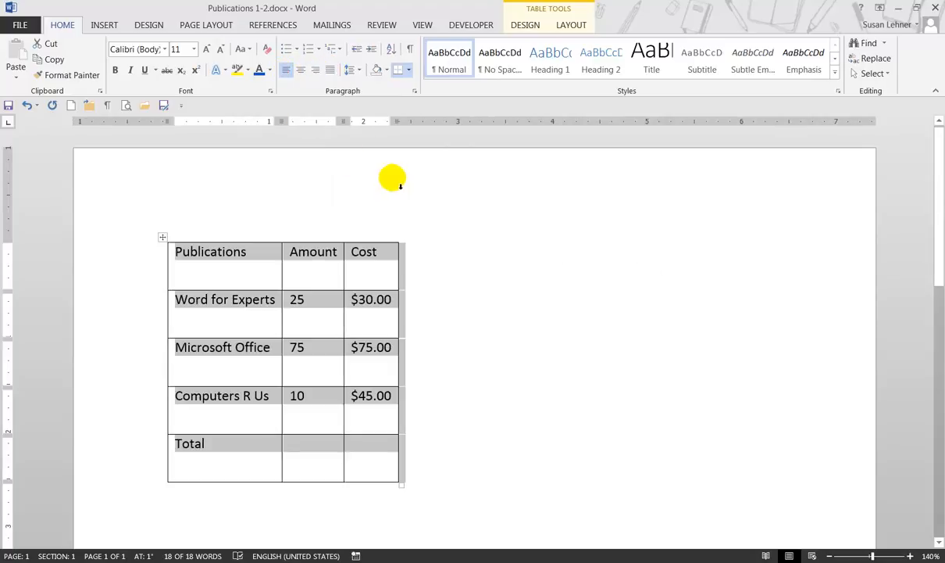
click(509, 257)
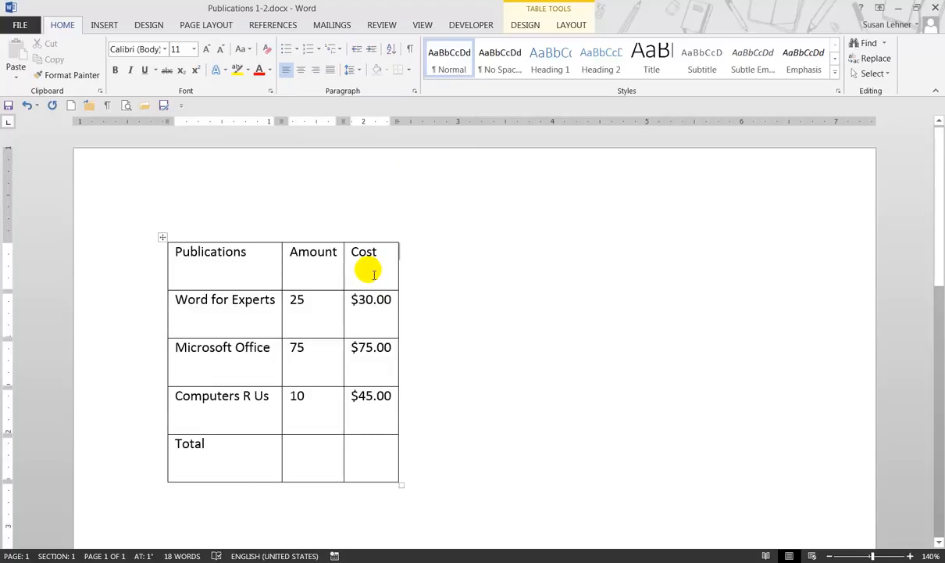
Step: Center the table horizontally on the page through its Table Properties, leaving text wrapping at None
click(571, 25)
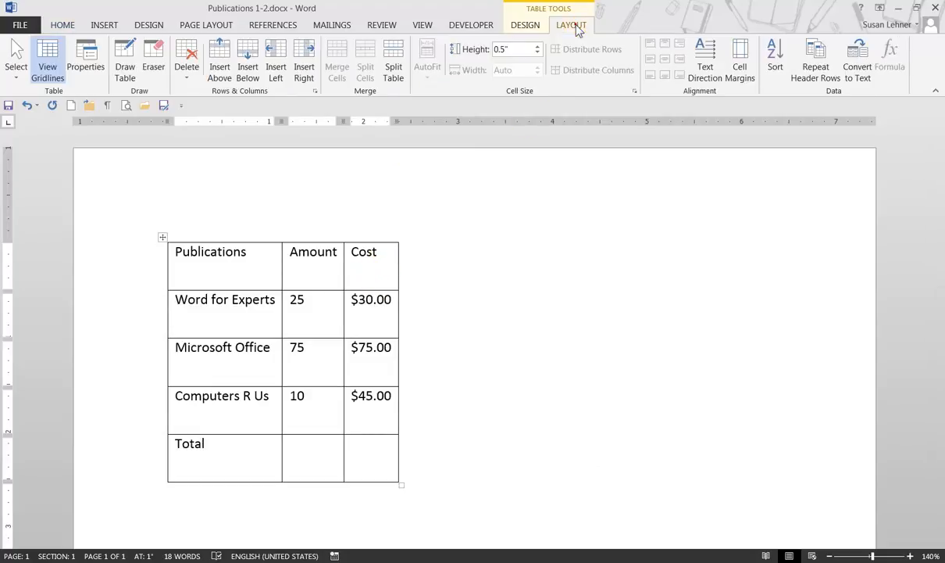
click(88, 66)
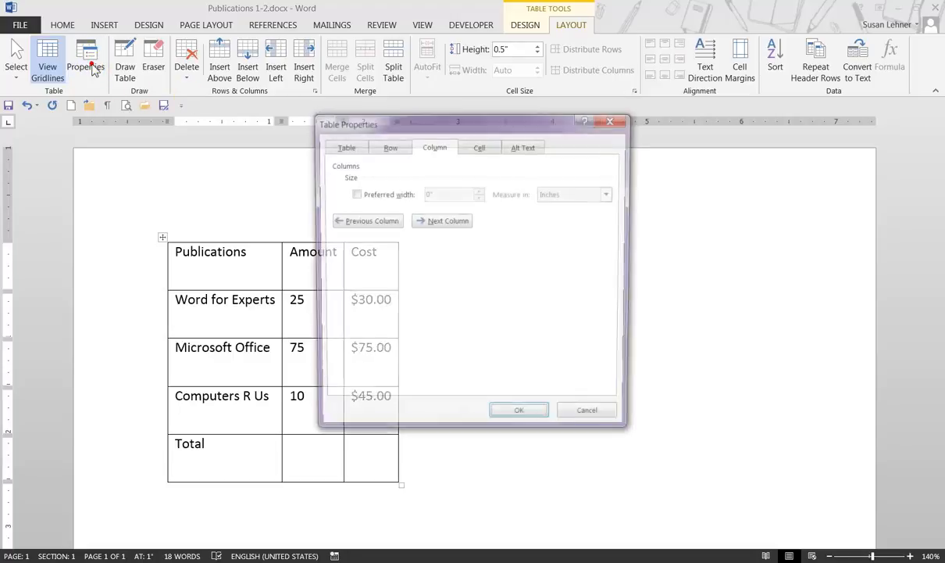
click(343, 146)
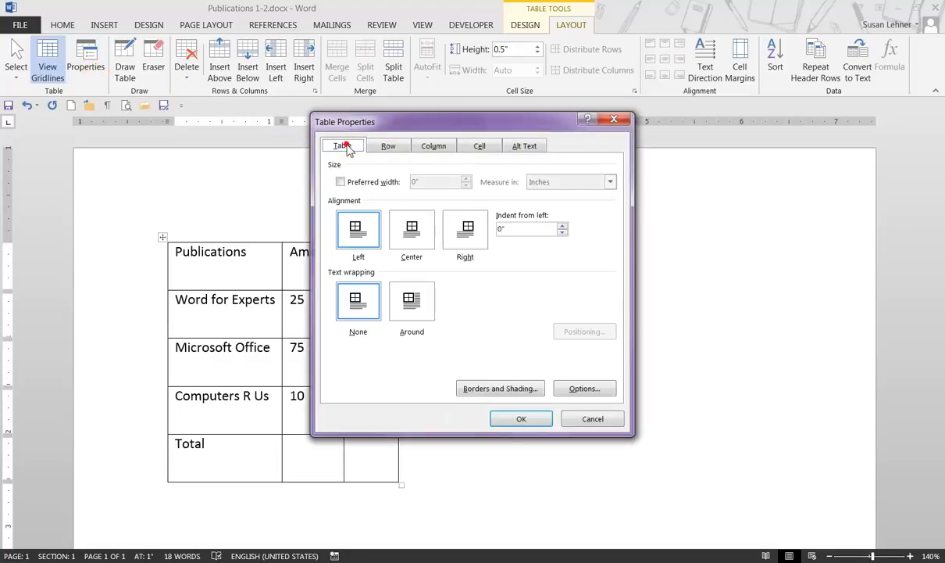
click(420, 237)
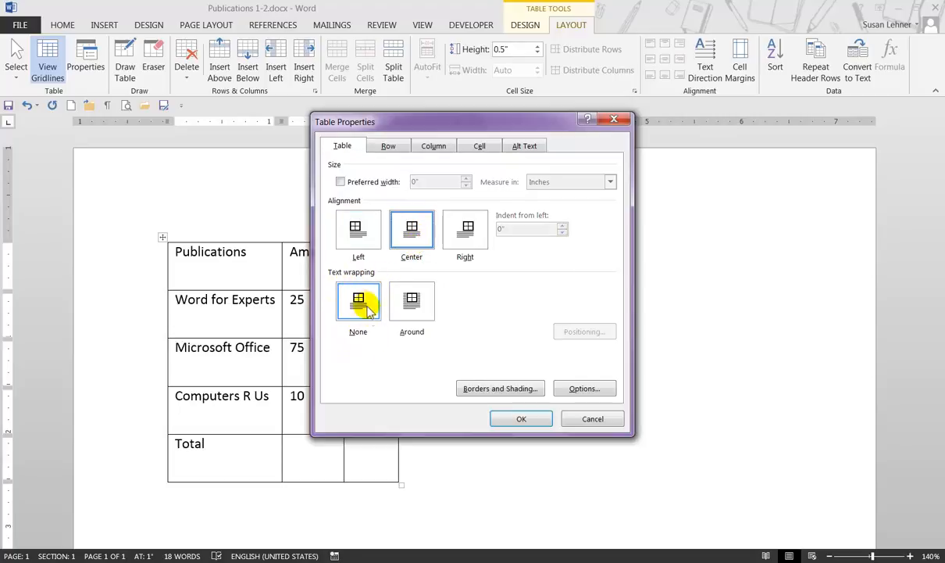
click(521, 418)
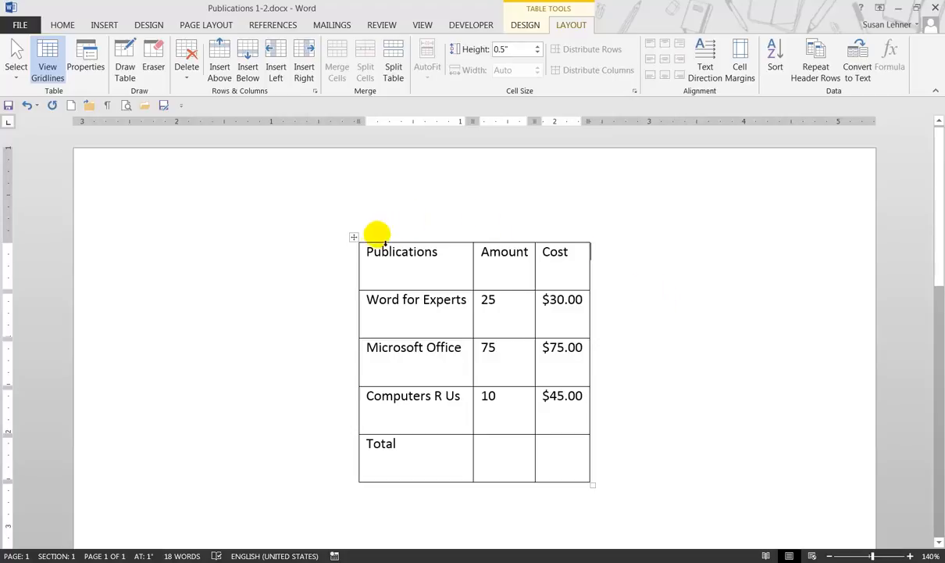
Step: Move the table freely to a lower spot left of the page center, and try right, center, left and right alignment on it
click(354, 237)
drag(354, 238, 250, 307)
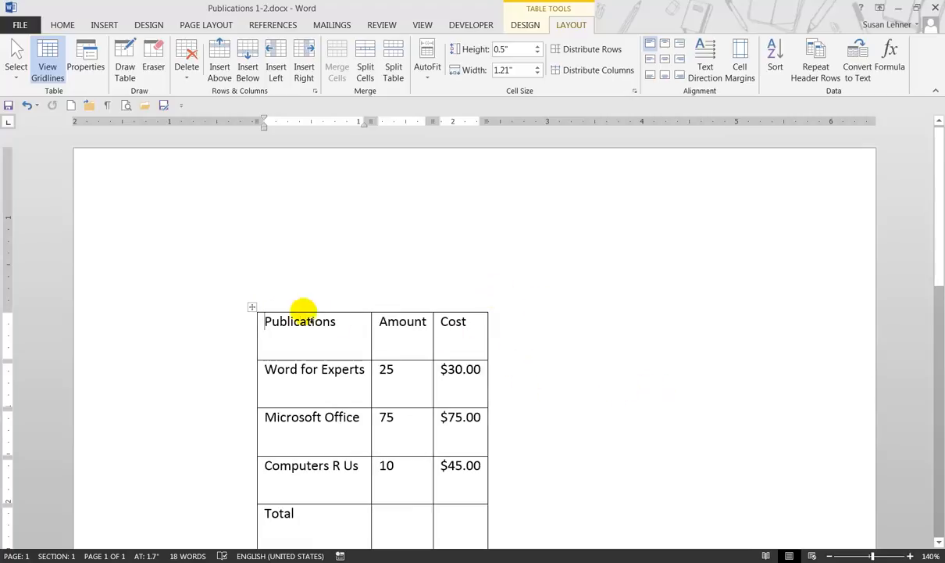
click(252, 307)
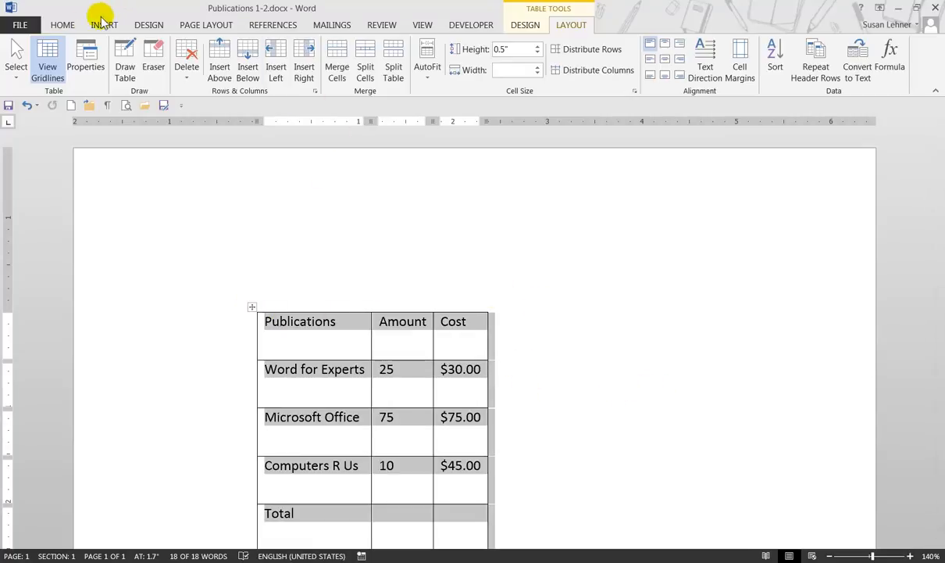
click(63, 25)
click(316, 71)
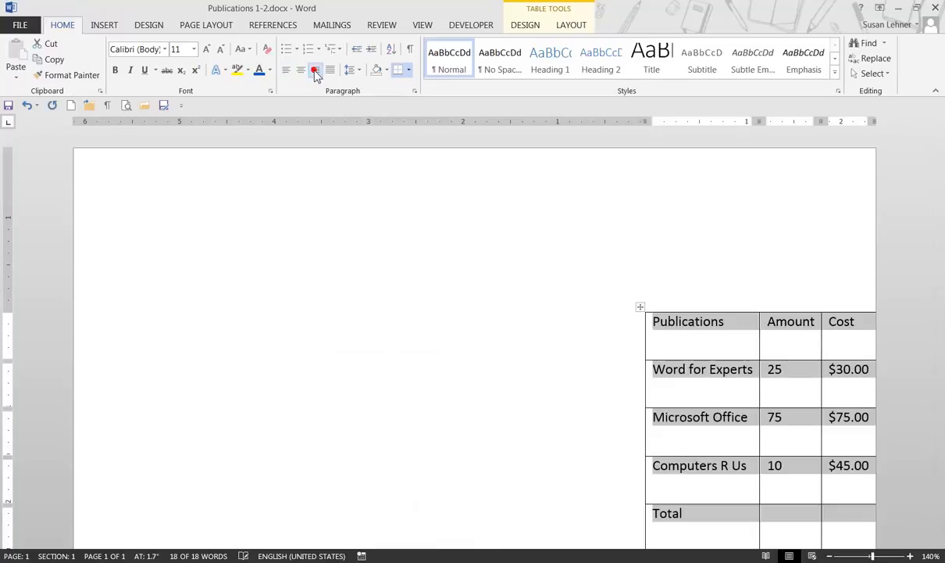
click(301, 70)
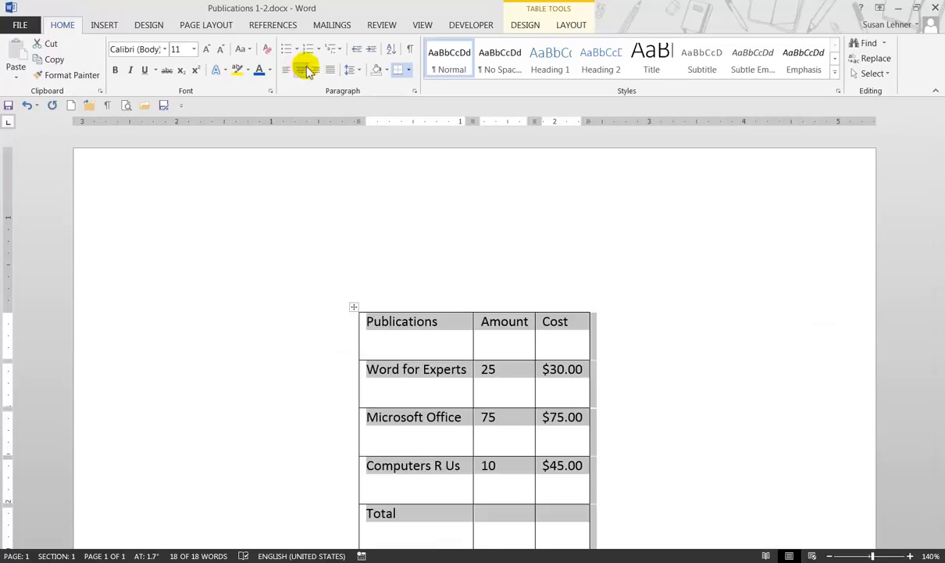
click(287, 70)
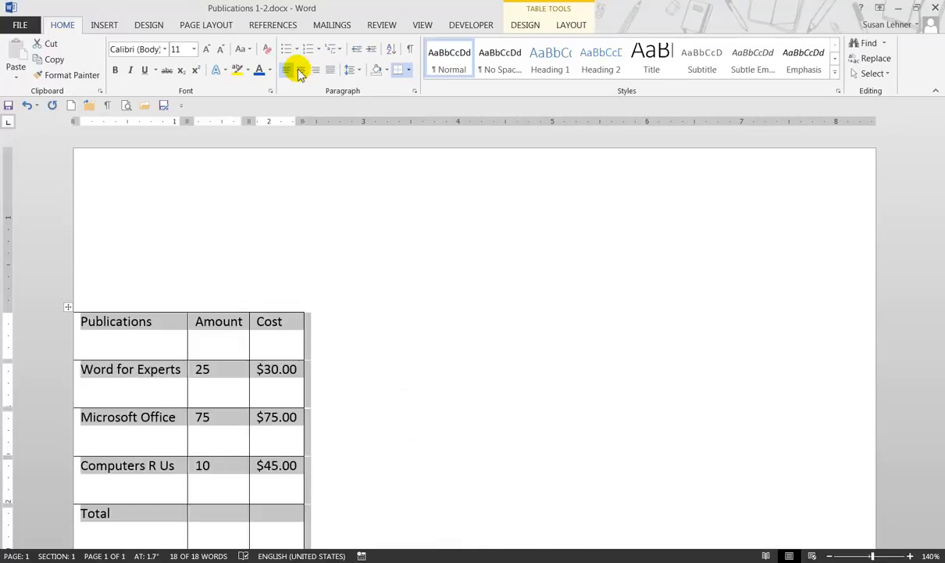
click(314, 71)
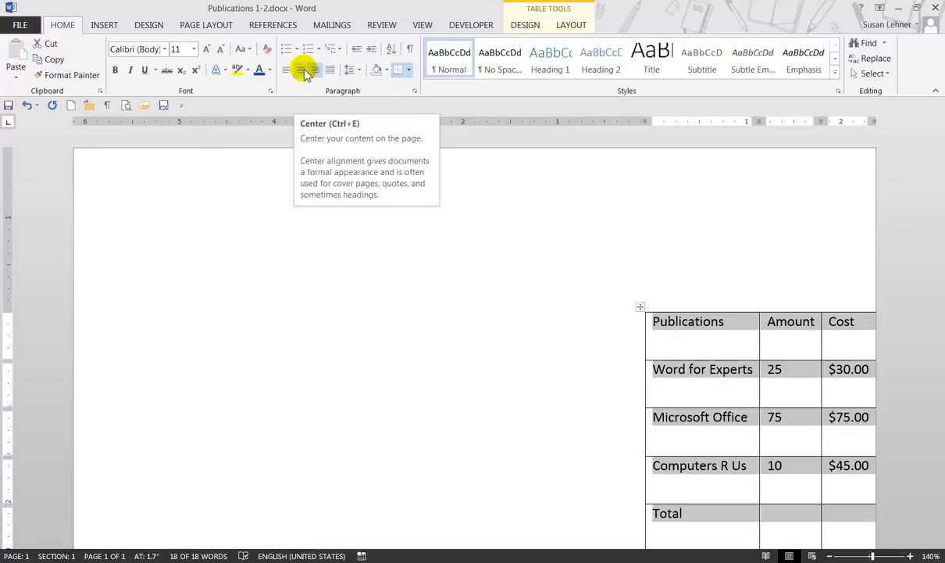
Step: Set the table's alignment to Center and its text wrapping to None in Table Properties
right_click(782, 343)
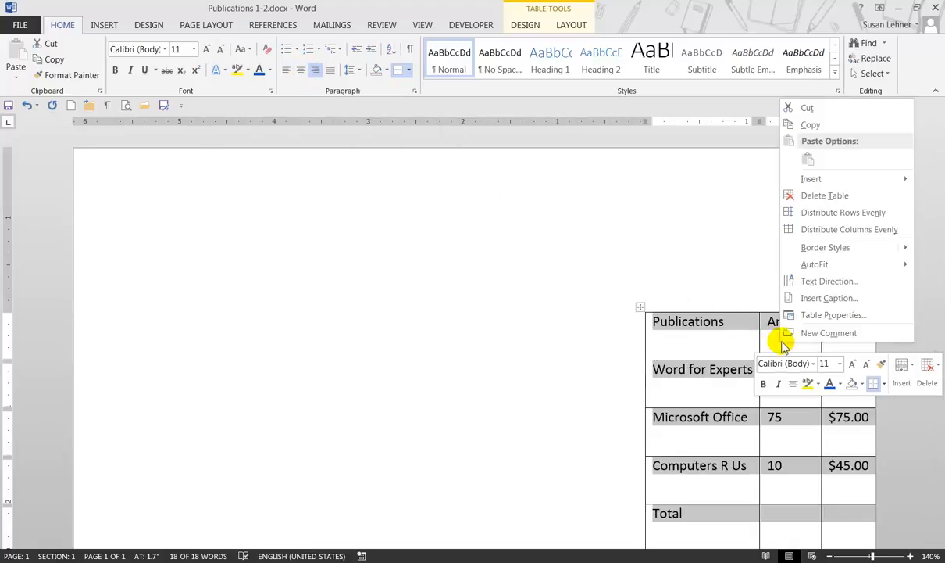
click(831, 315)
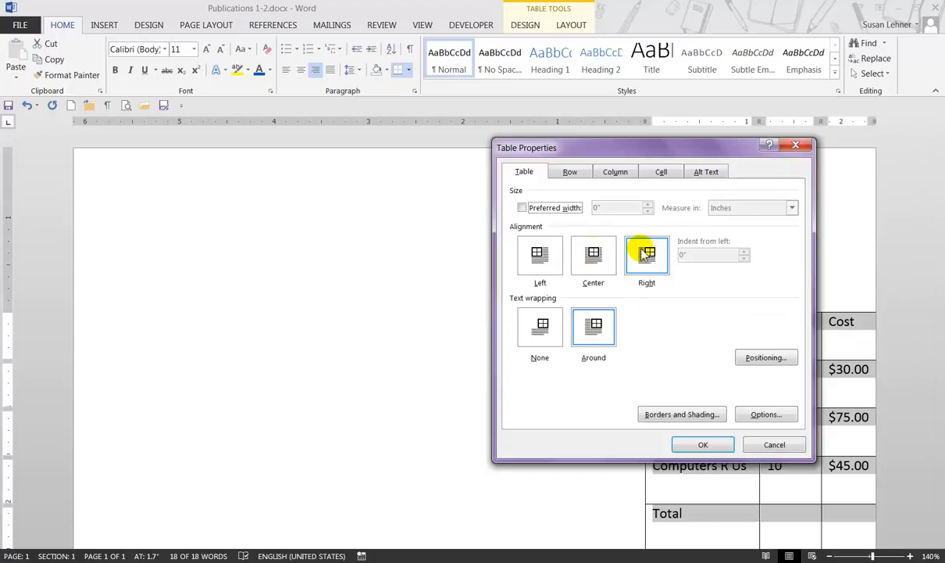
click(593, 254)
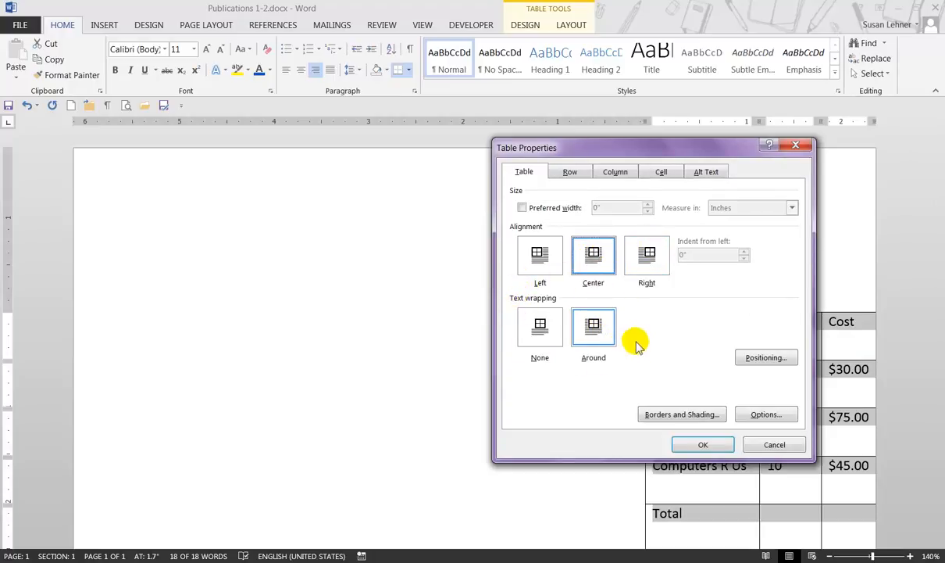
click(540, 326)
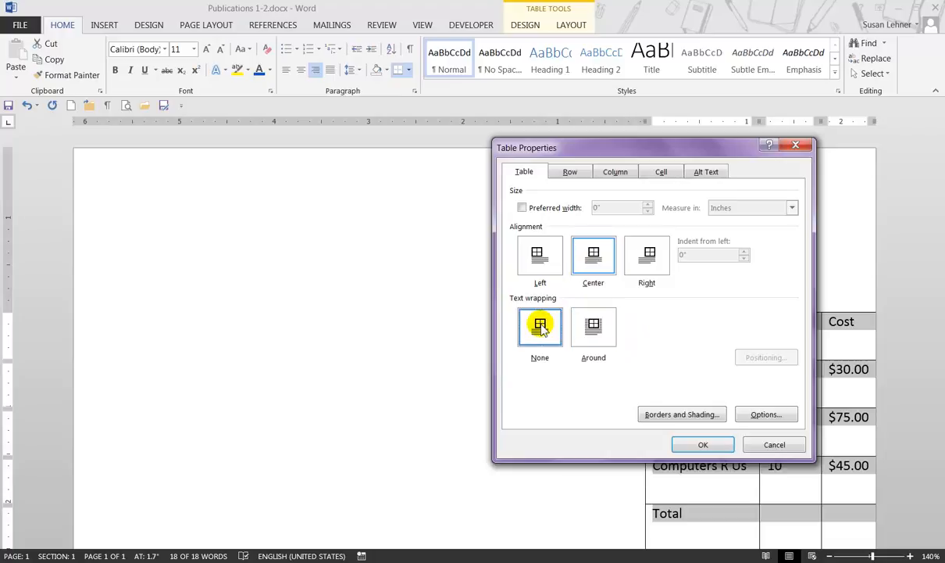
click(698, 444)
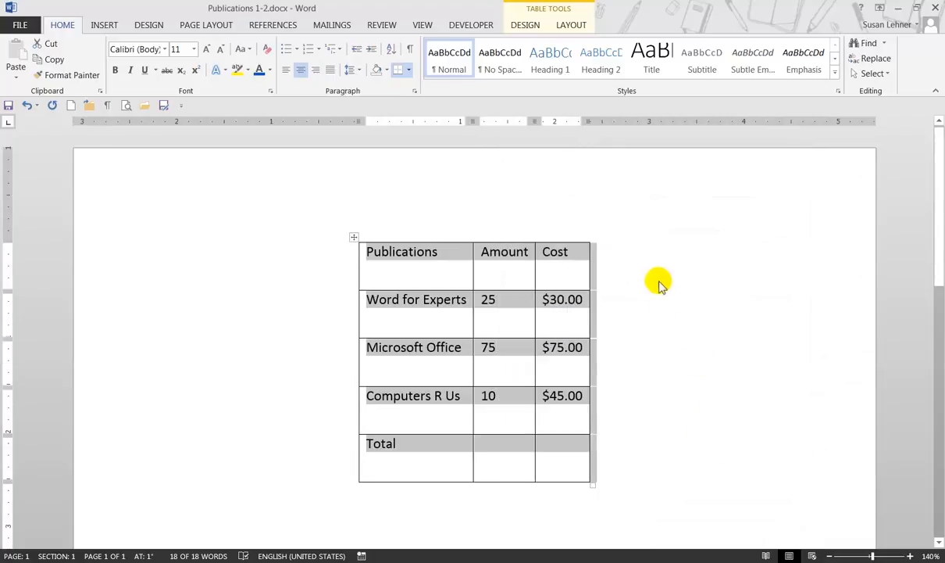
Step: Set the page's vertical alignment to Center for the whole document in Page Setup
click(421, 24)
click(306, 43)
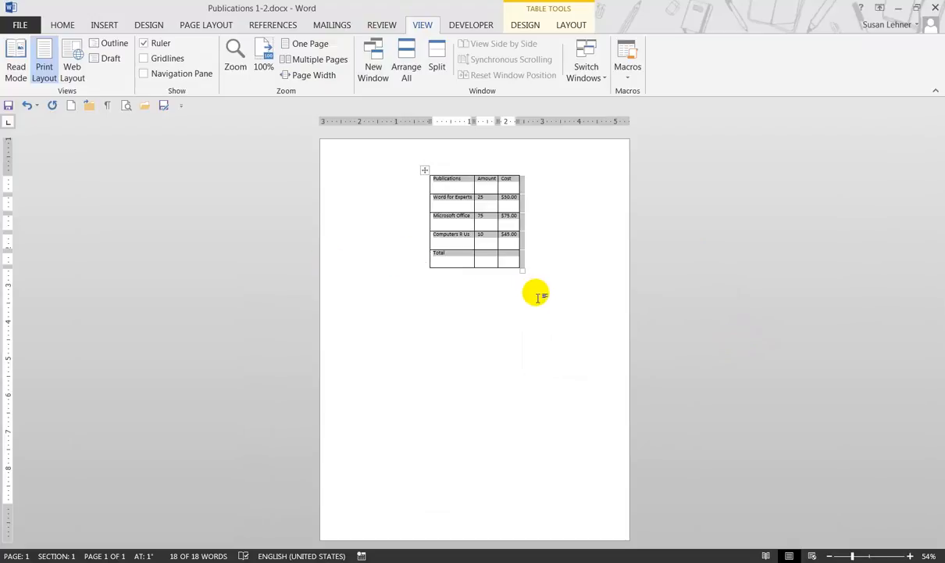
click(519, 283)
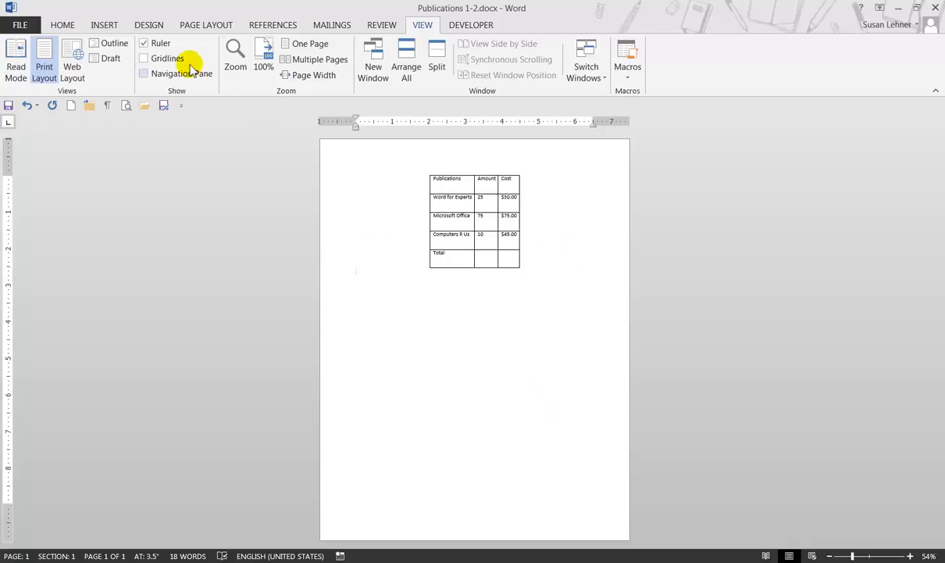
click(218, 27)
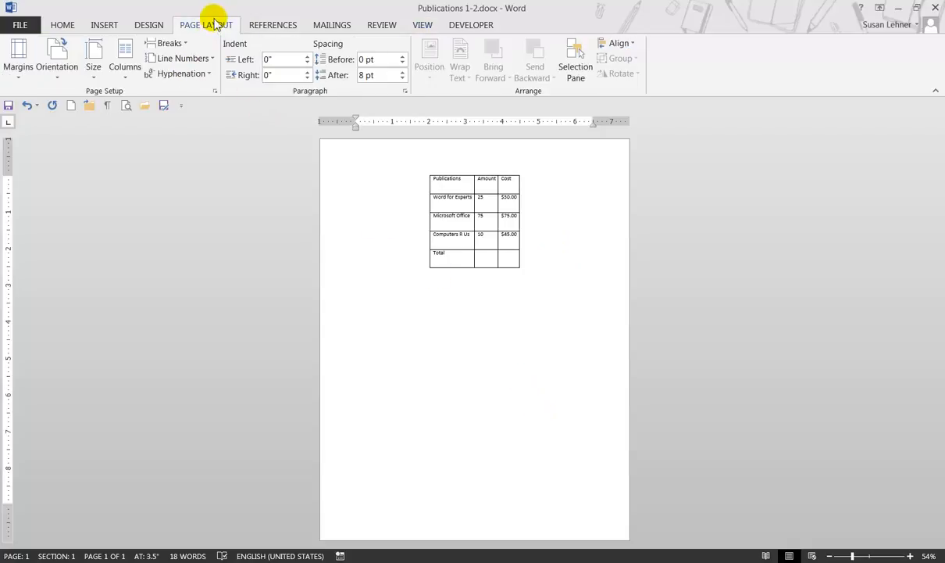
click(19, 72)
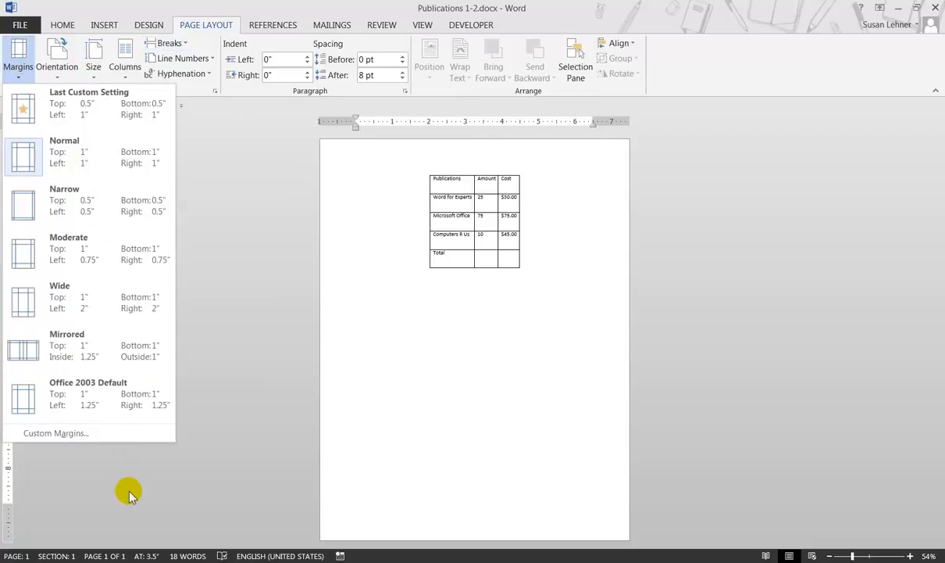
click(79, 433)
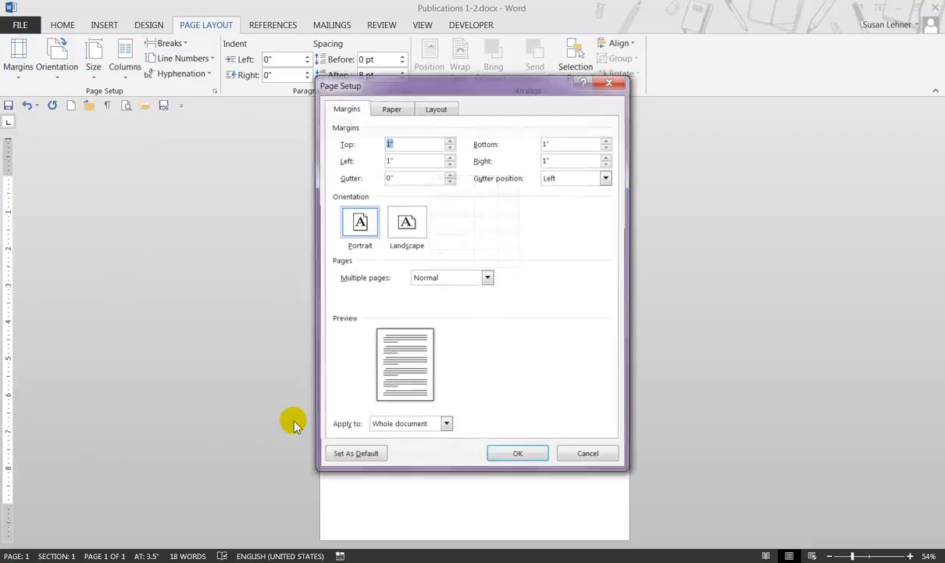
click(437, 108)
drag(500, 88, 762, 77)
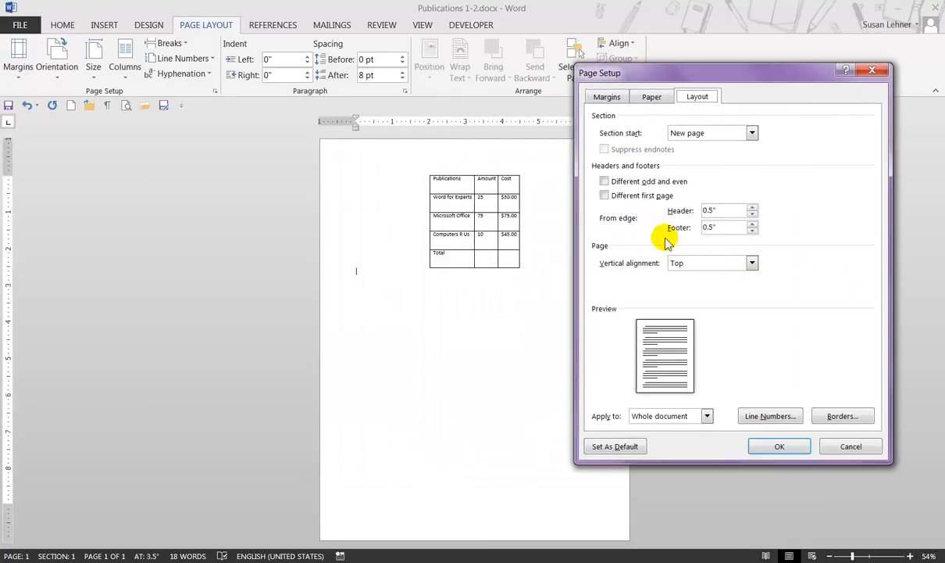
click(751, 263)
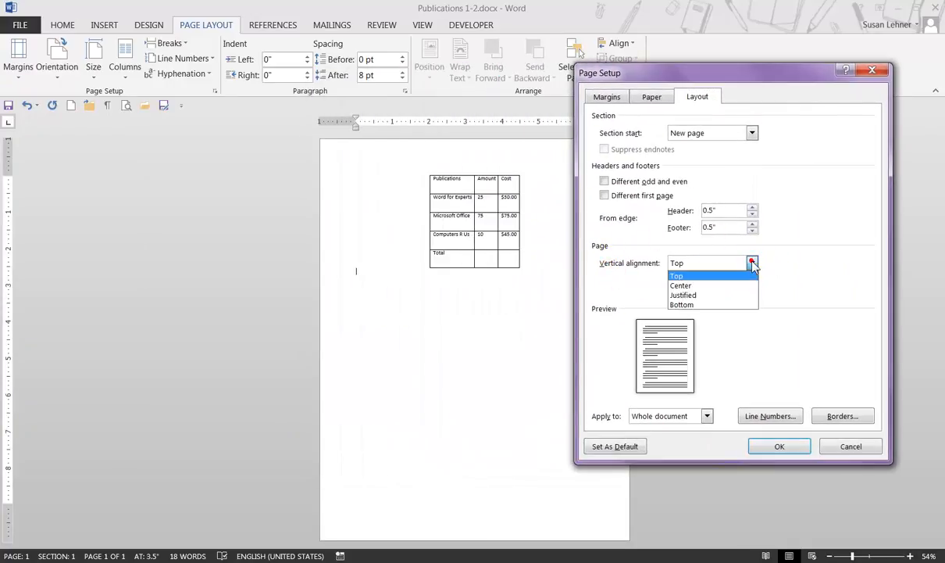
click(678, 286)
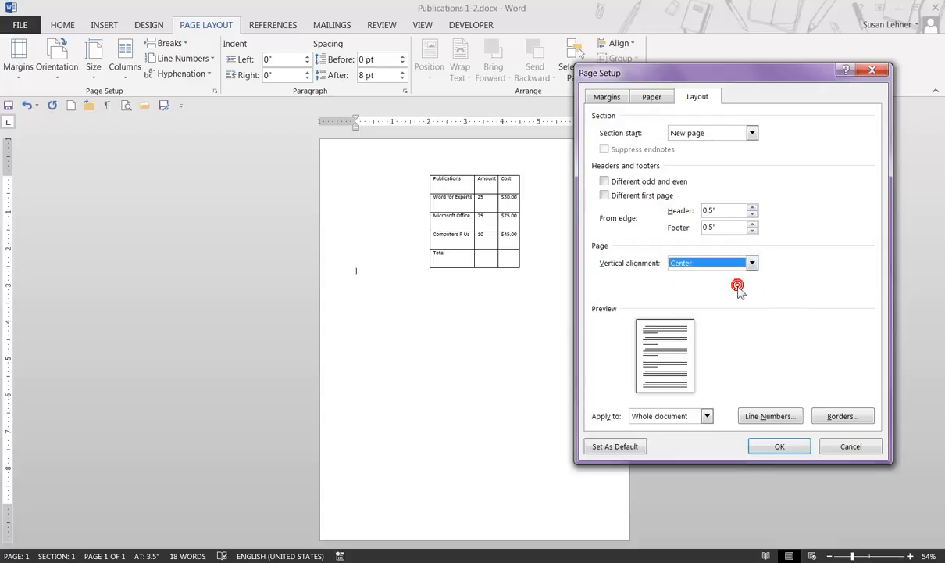
click(780, 447)
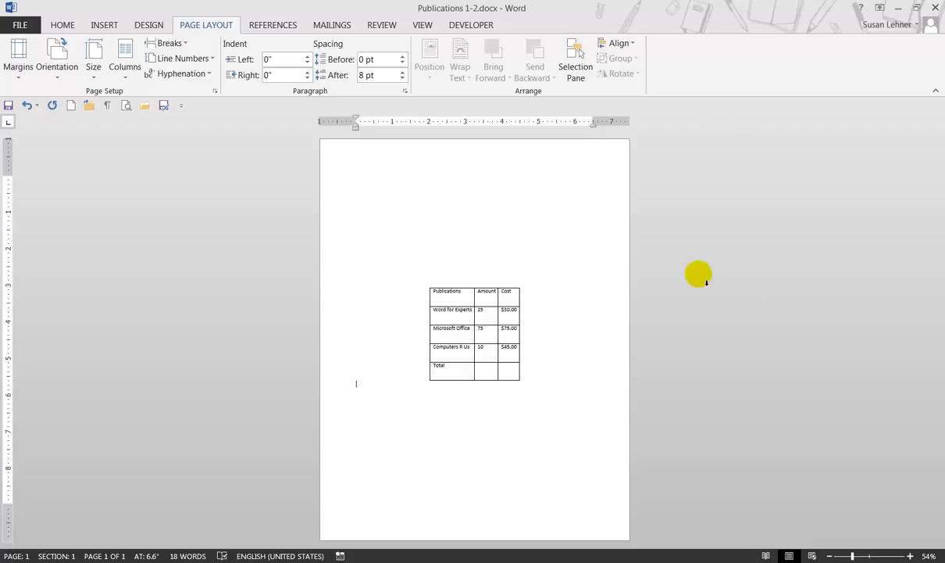
Step: Reopen Page Setup and set the page's vertical alignment back to Top
double_click(338, 123)
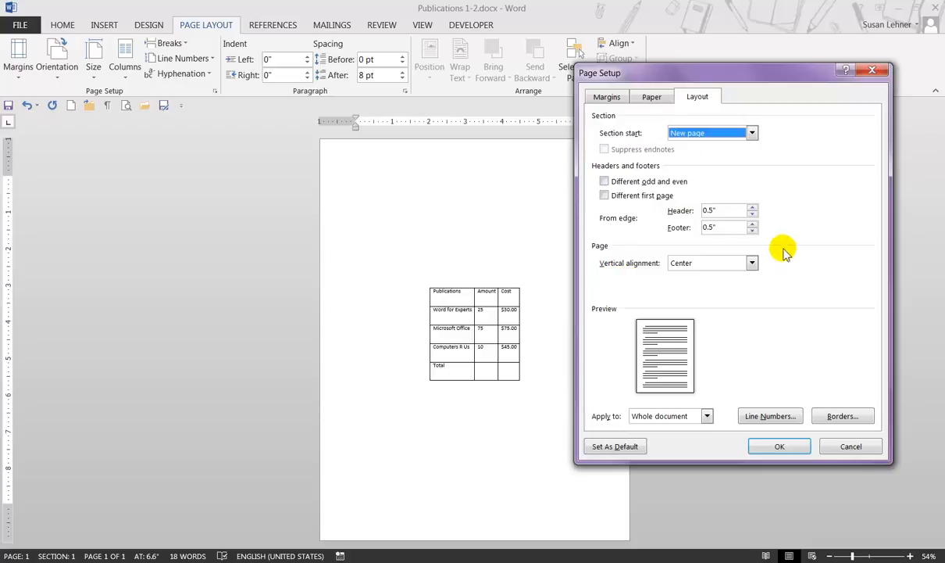
click(752, 263)
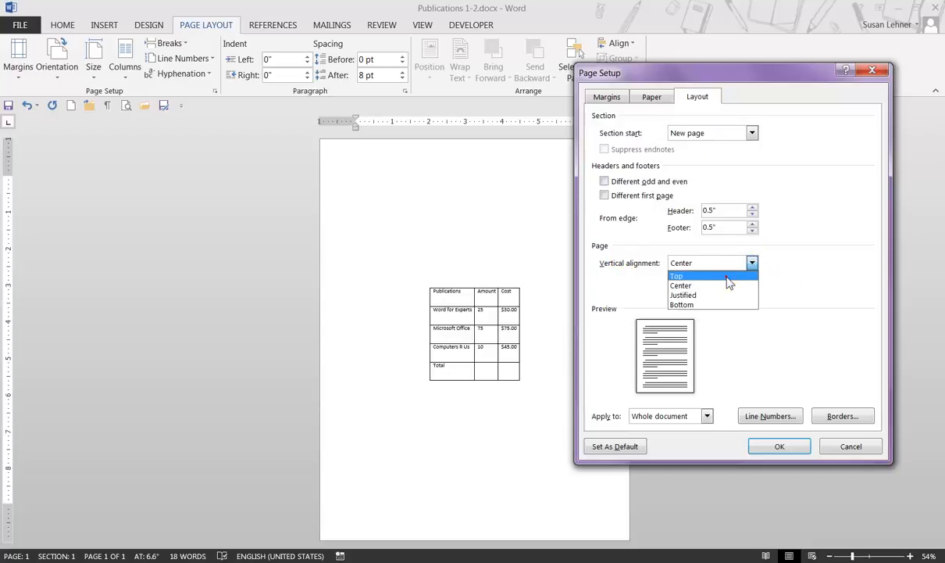
click(726, 277)
click(782, 447)
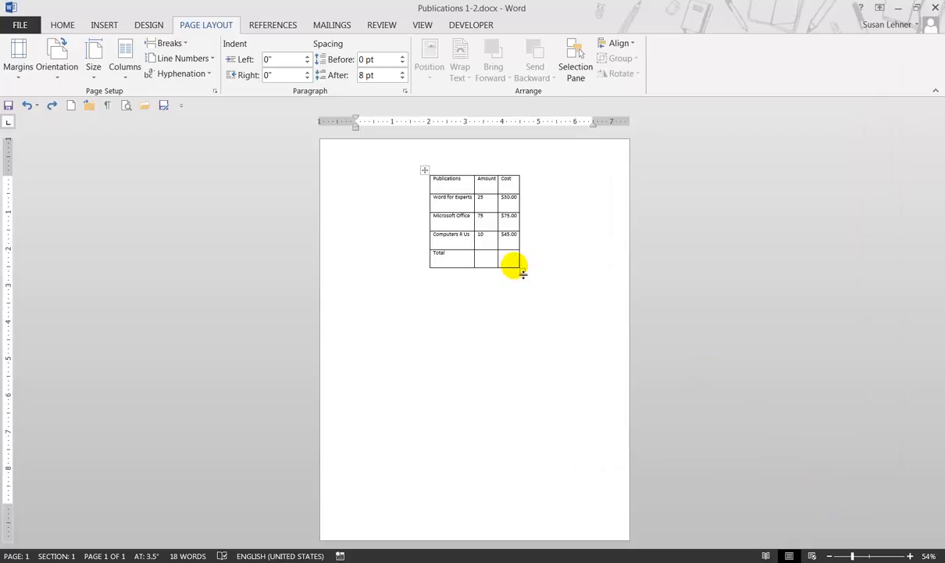
Step: Enlarge the whole table to rows about 0.71" high and a first column about 1.52" wide
drag(524, 271, 545, 313)
click(911, 556)
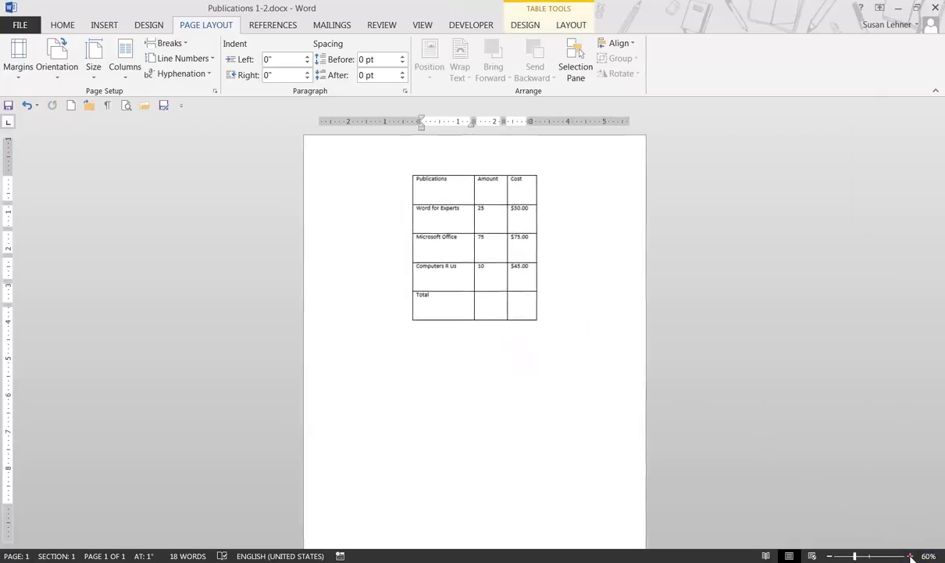
click(911, 556)
click(911, 556)
click(911, 556)
click(911, 557)
click(911, 556)
click(911, 556)
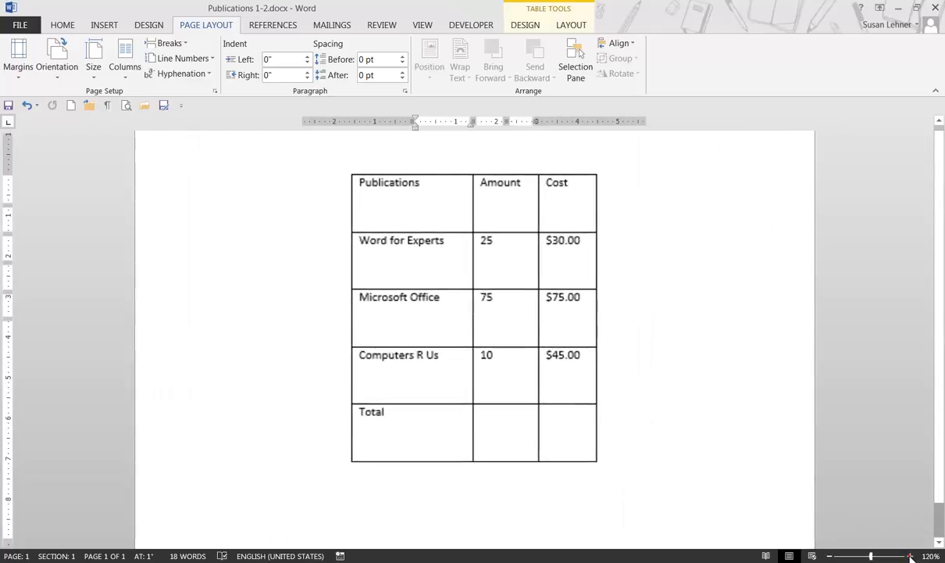
click(911, 556)
click(911, 557)
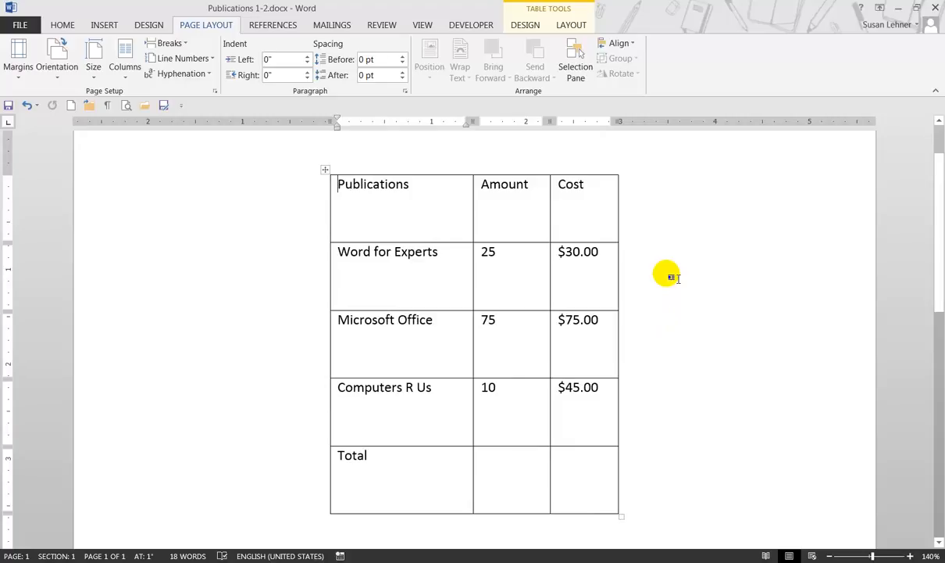
Step: Try center and right paragraph alignment on the Publications heading, and set it back to left alignment
click(62, 25)
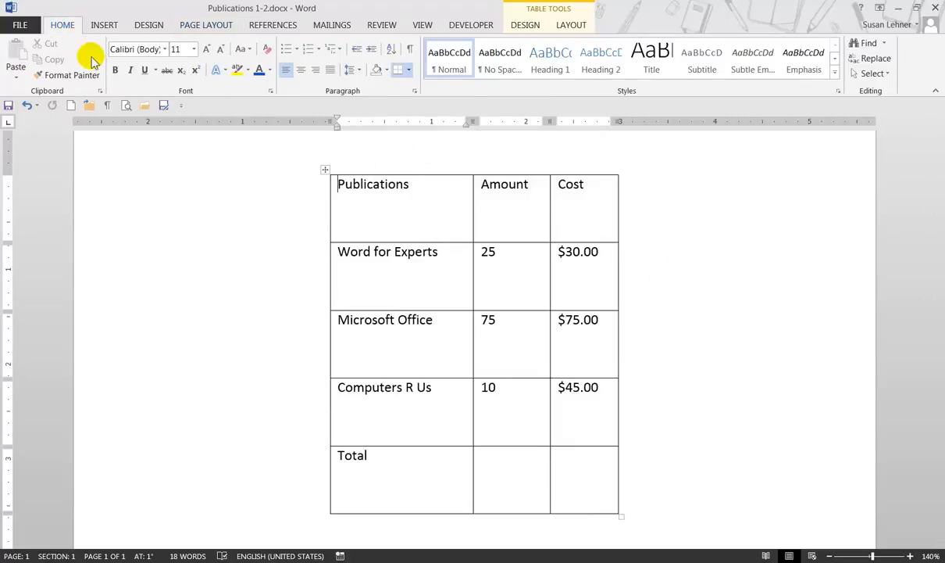
click(443, 197)
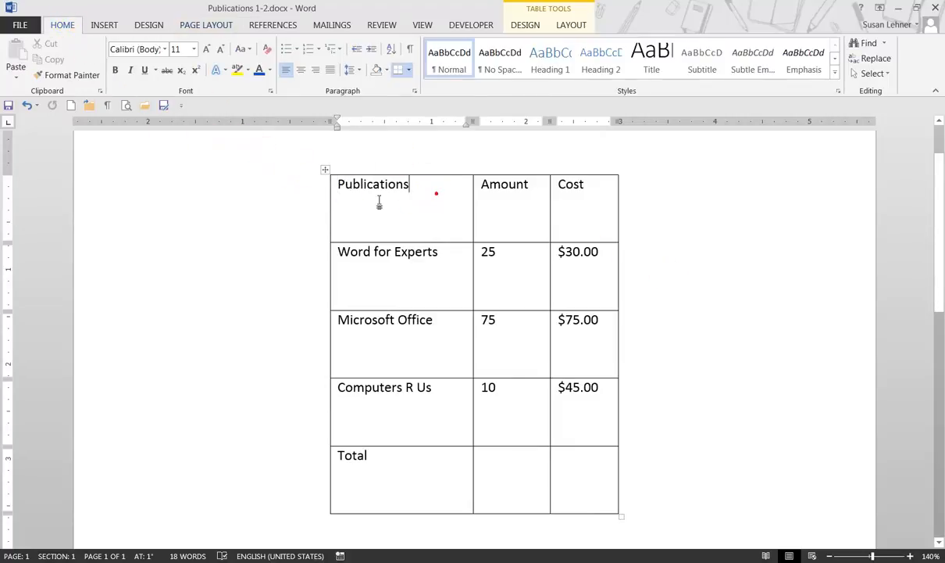
click(301, 70)
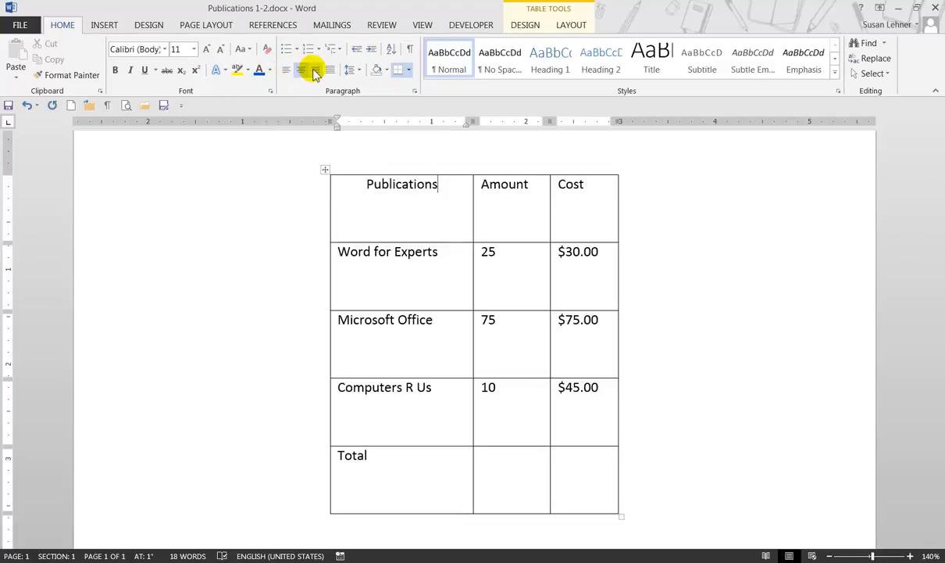
click(315, 70)
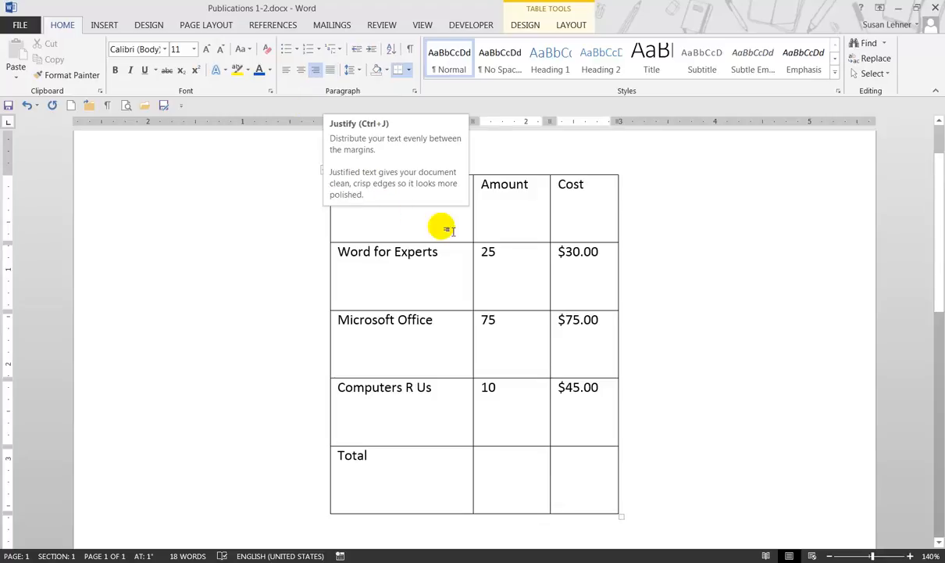
click(527, 220)
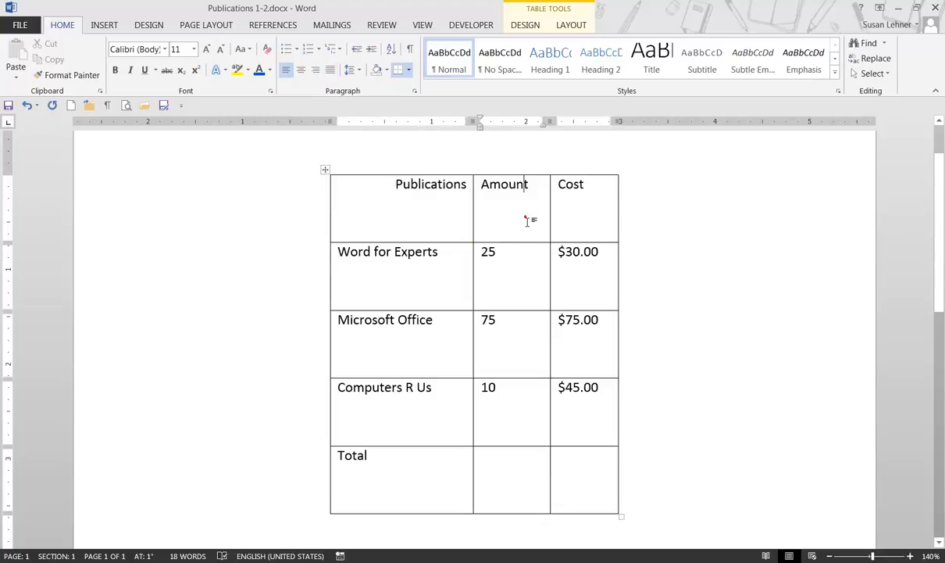
click(434, 205)
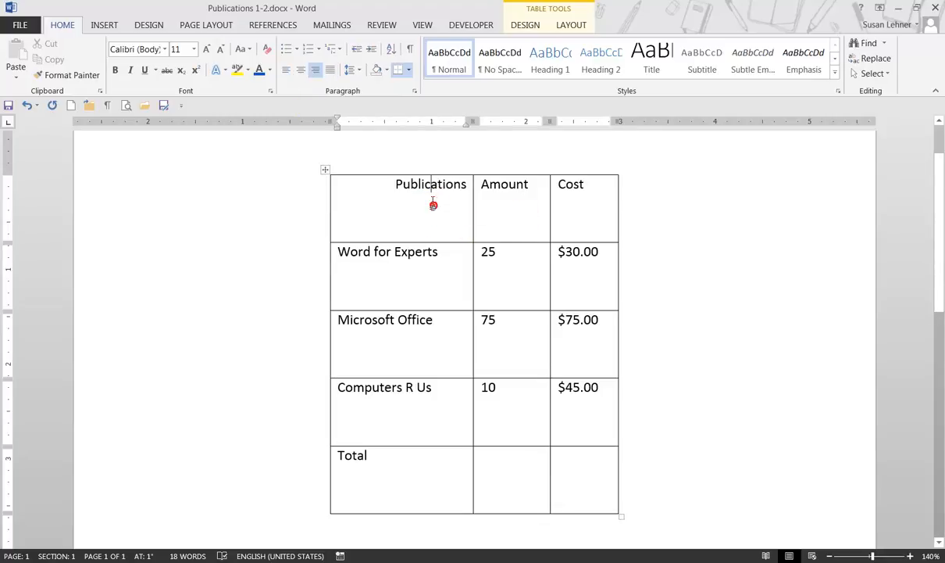
click(286, 69)
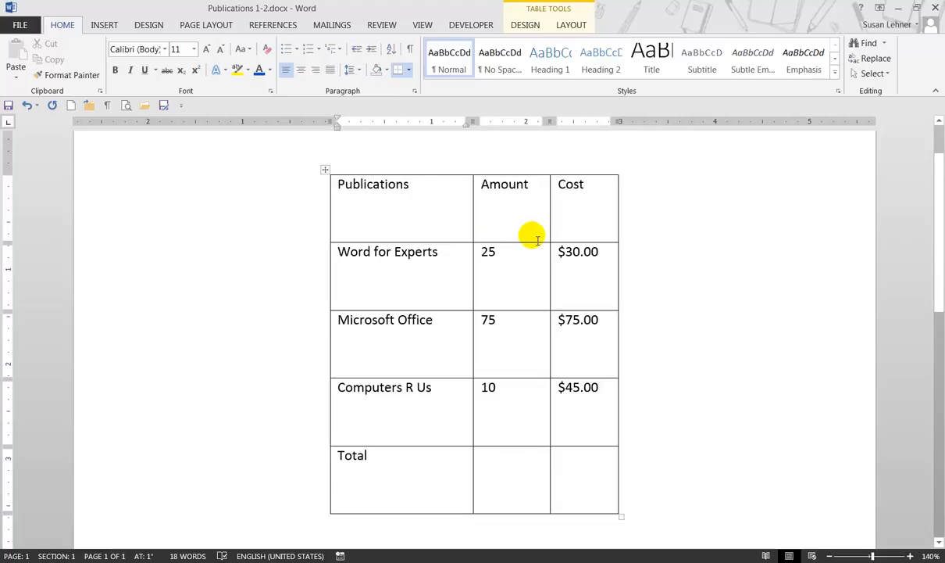
Step: Try the top left, center and right and the bottom left, center and right cell alignments on the Publications header cell
click(571, 25)
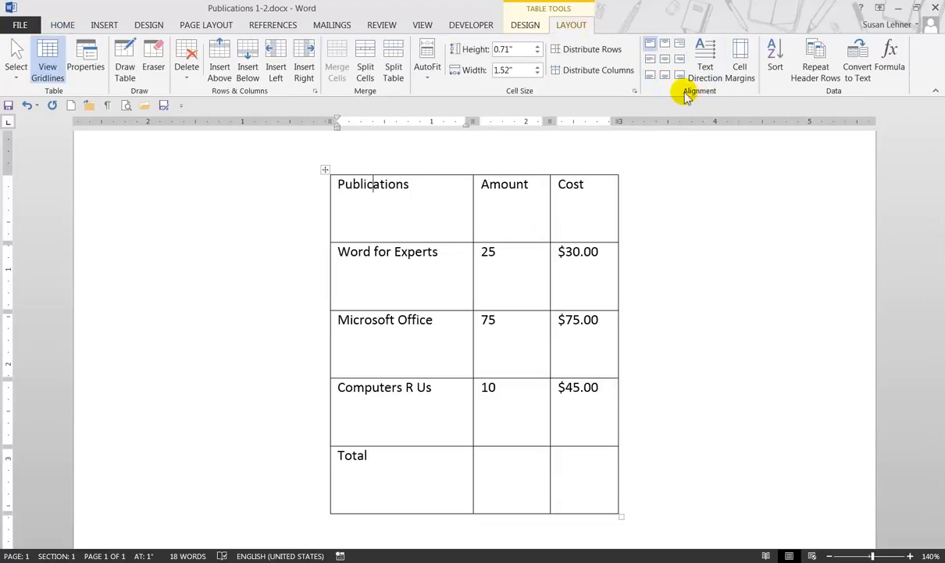
click(652, 47)
click(665, 47)
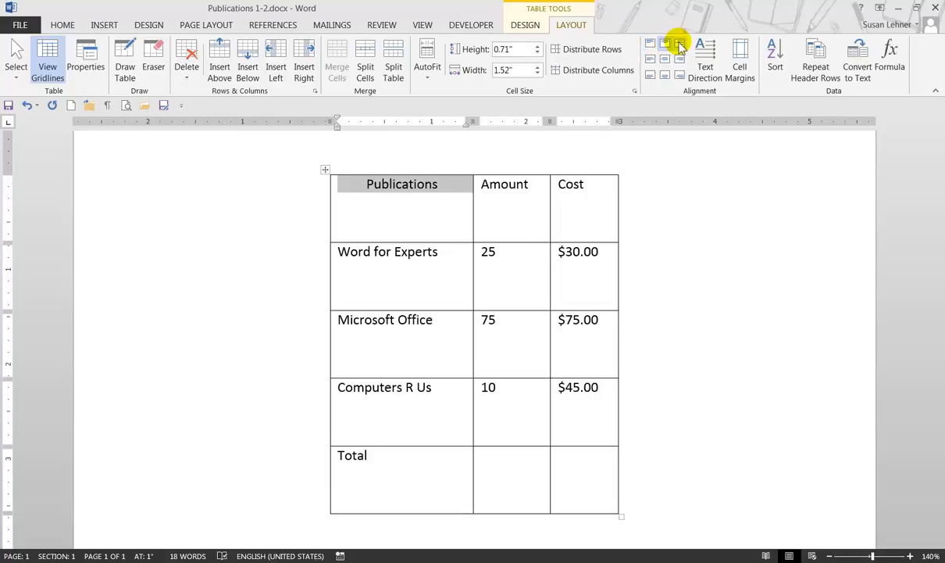
click(680, 44)
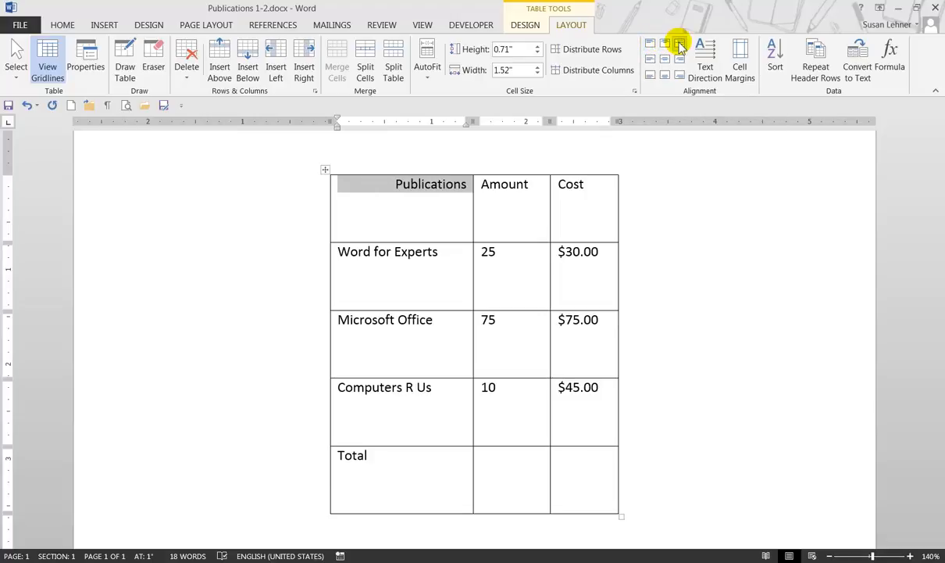
click(650, 75)
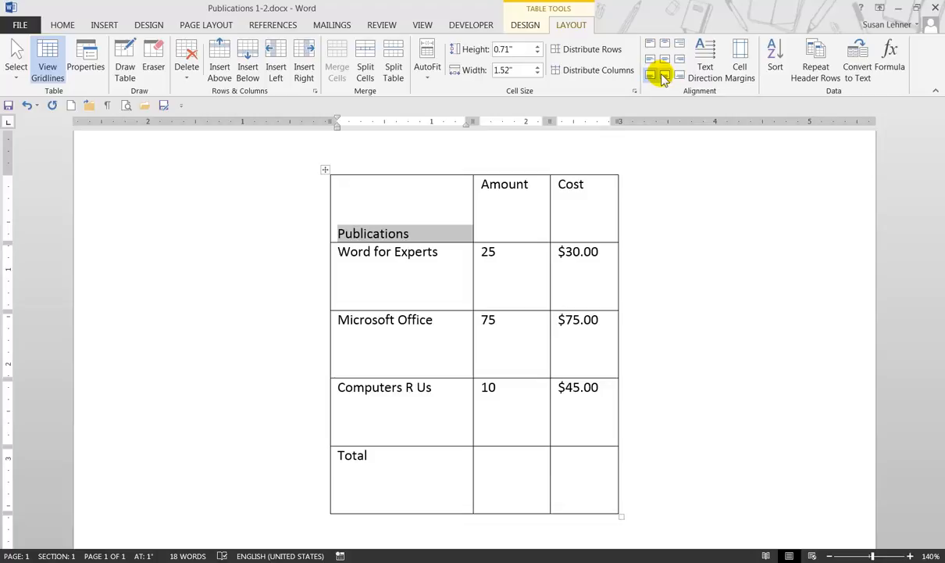
click(664, 75)
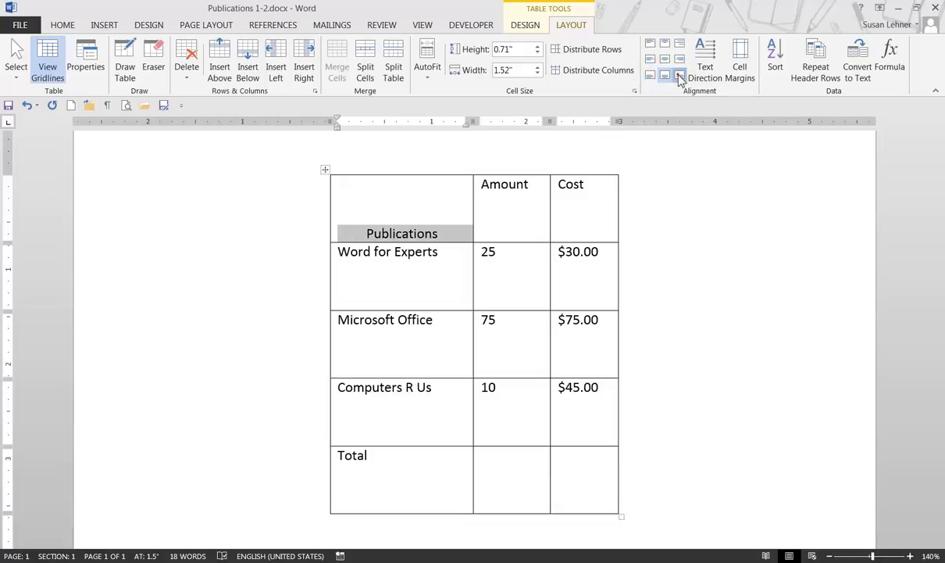
click(679, 76)
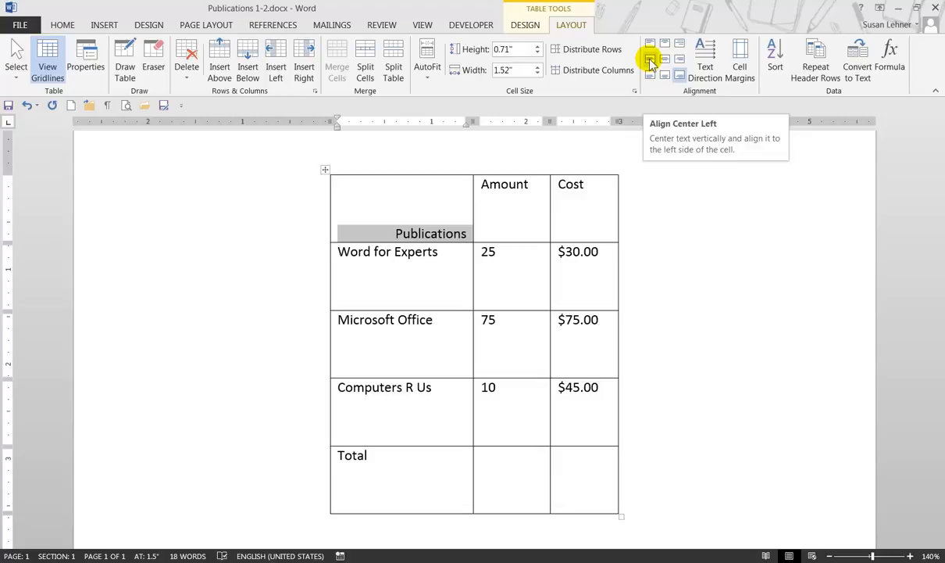
Step: Try the vertically centered cell alignments Align Center Left, Align Center and Align Center Right on the Publications header cell
click(650, 63)
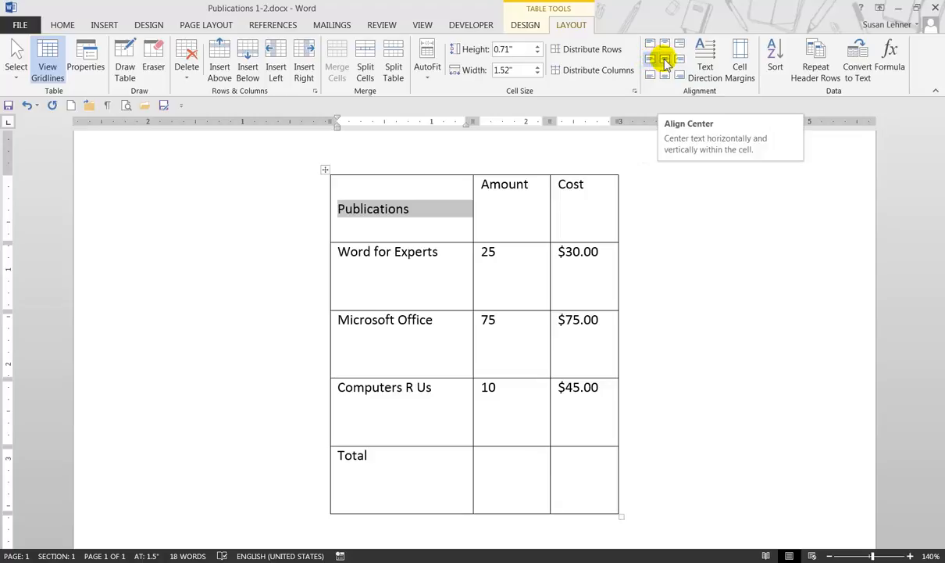
click(665, 59)
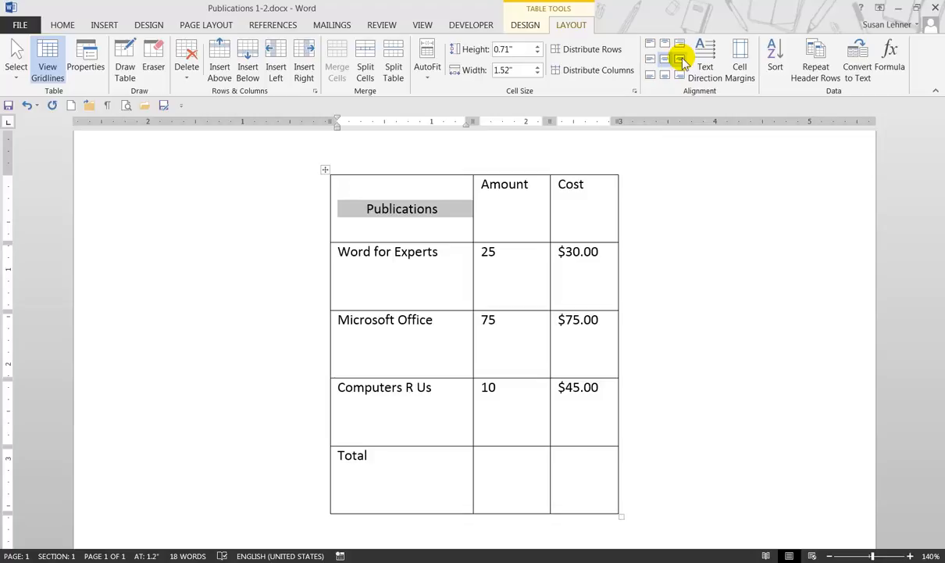
click(680, 60)
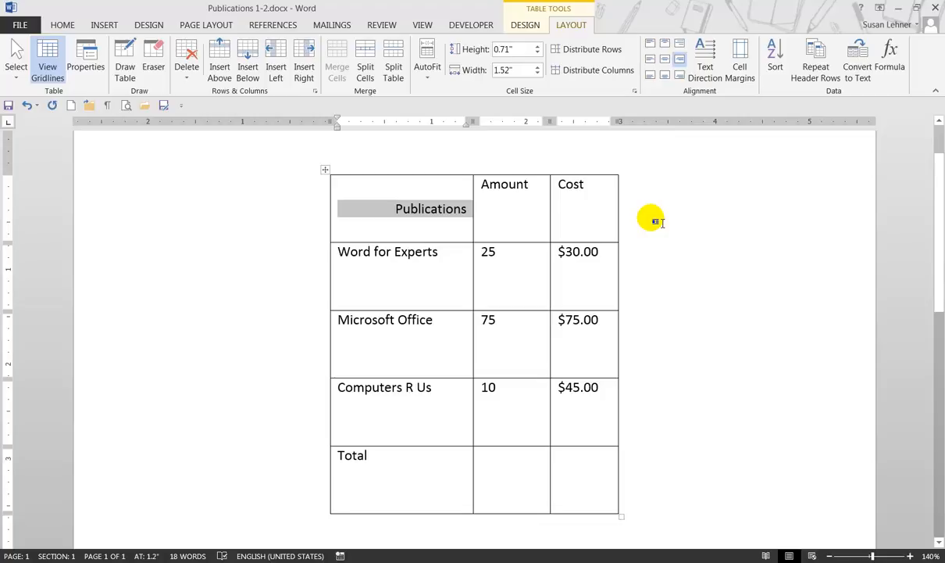
Step: Apply Align Center to the whole header row with Publications, Amount and Cost
click(287, 208)
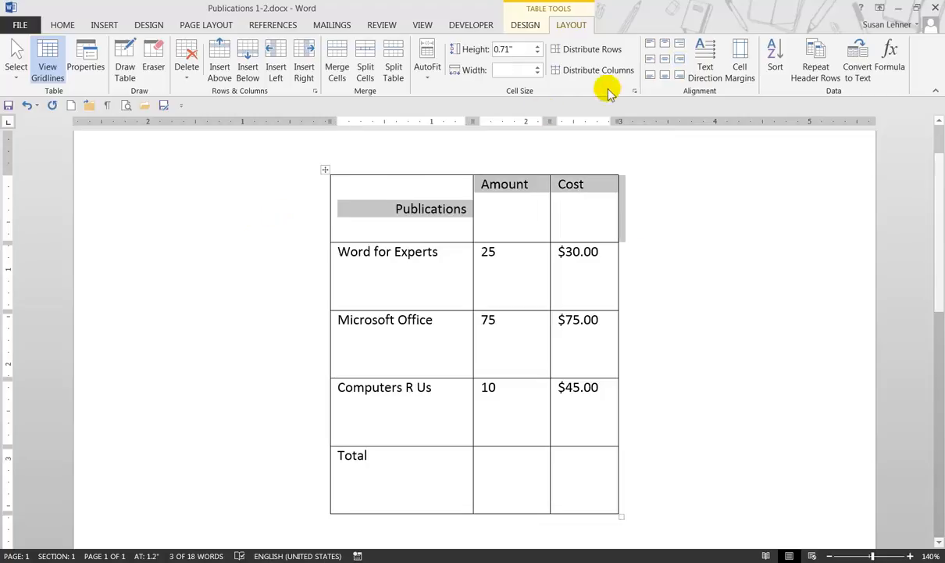
click(665, 60)
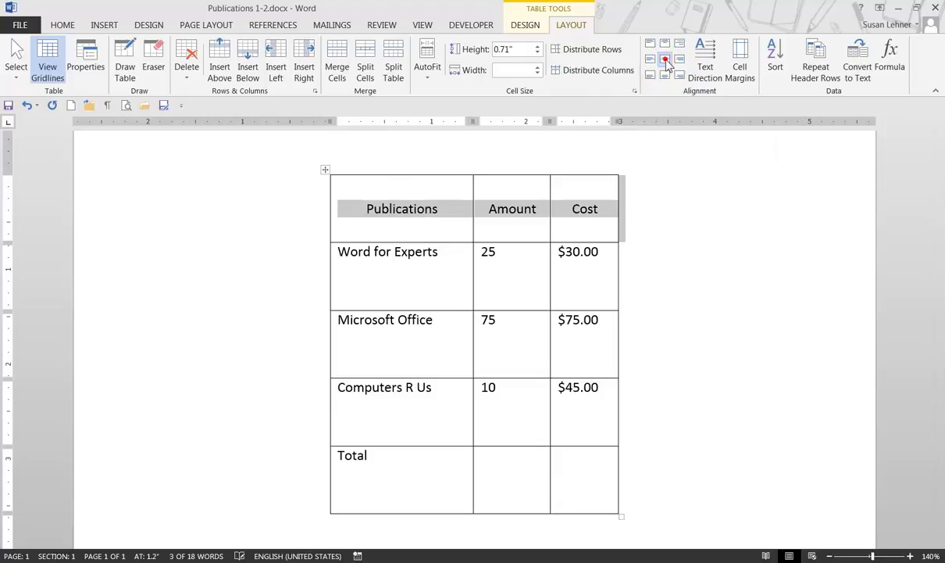
click(677, 205)
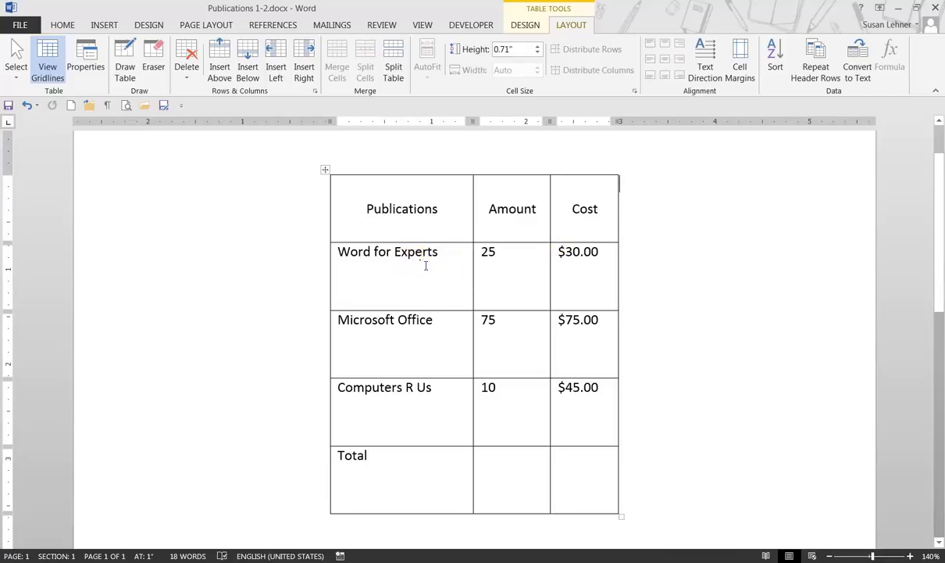
Step: Apply Align Center Left to the first column from Word for Experts to Total, and Align Center to the Amount and Cost cells below the header
drag(426, 266, 444, 461)
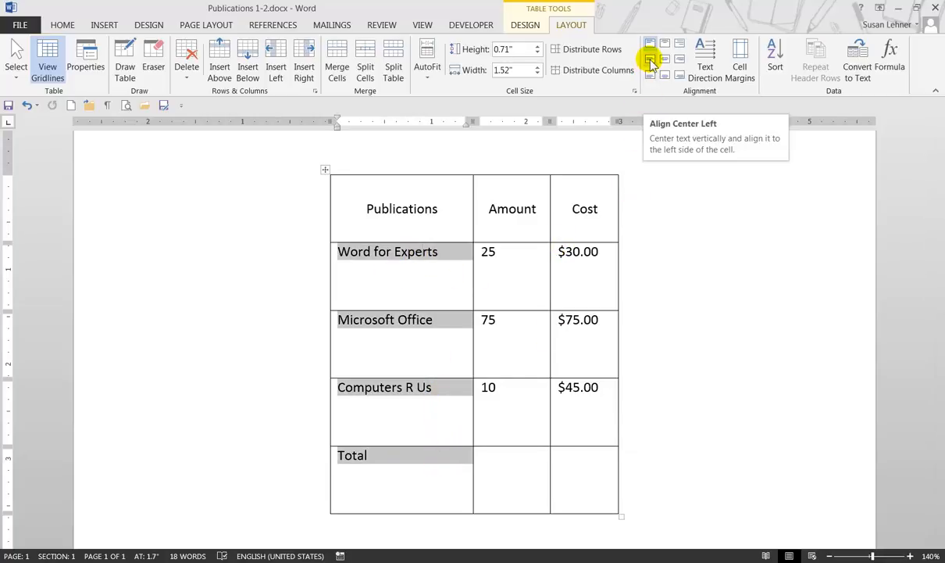
click(651, 61)
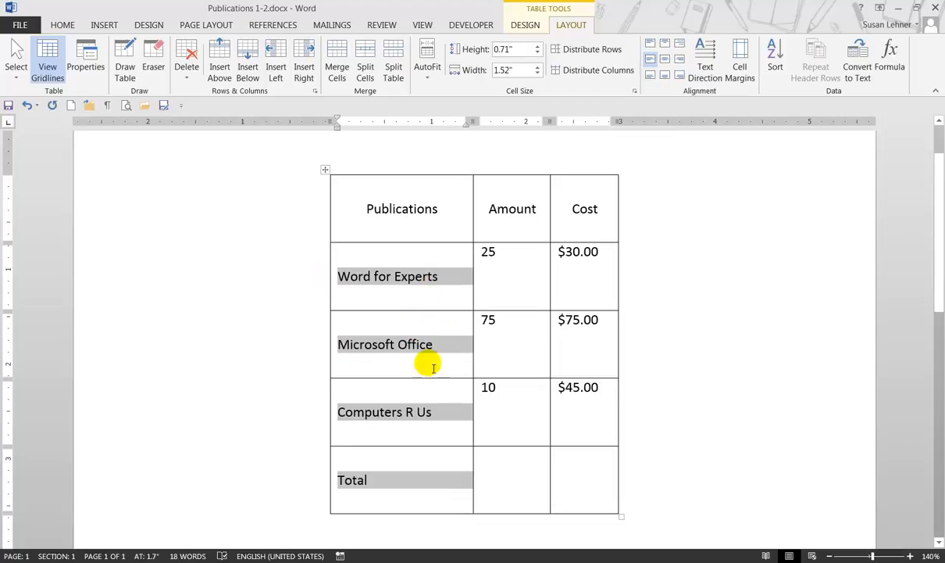
drag(525, 263, 574, 471)
click(666, 61)
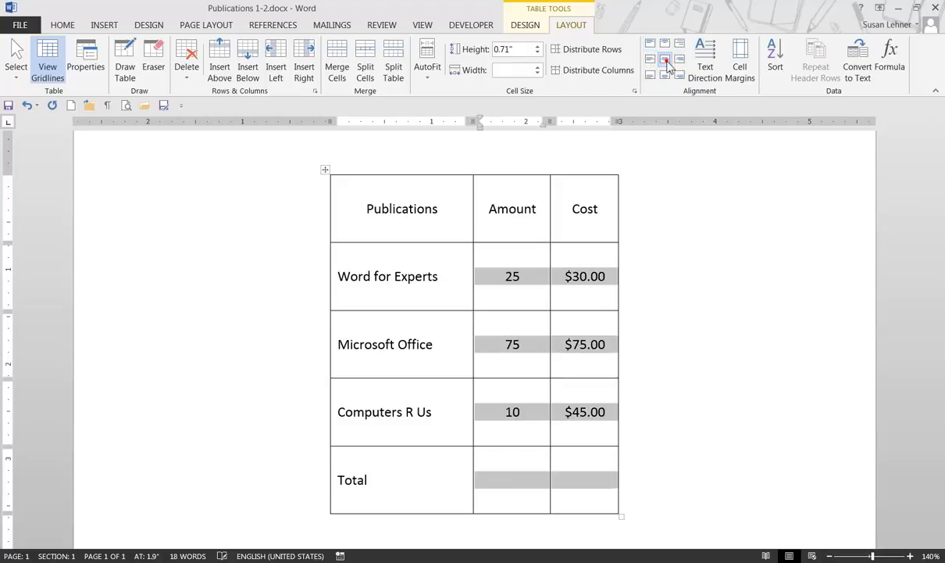
click(674, 263)
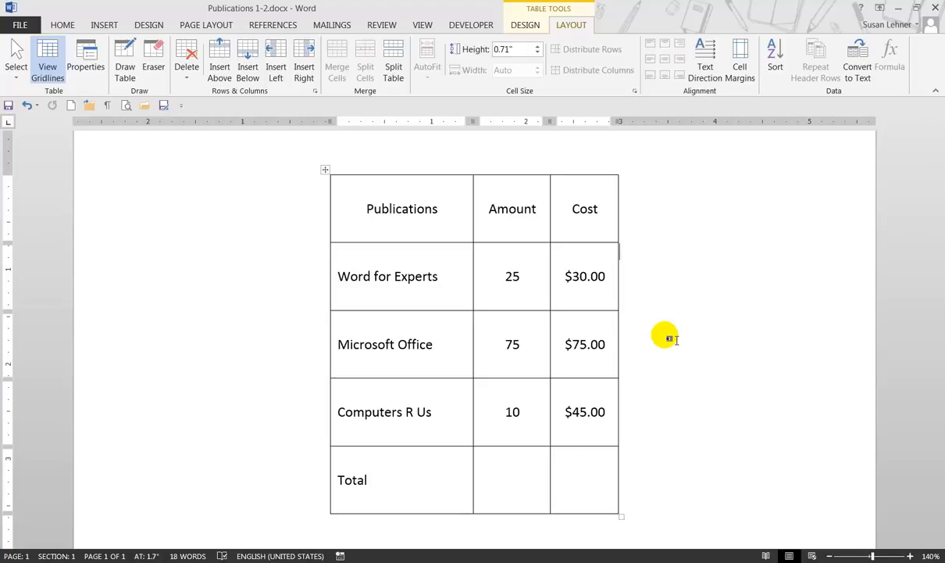
Step: Try both vertical text directions on the Publications header cell with its row enlarged to about 1.06", and return the text to horizontal
click(437, 207)
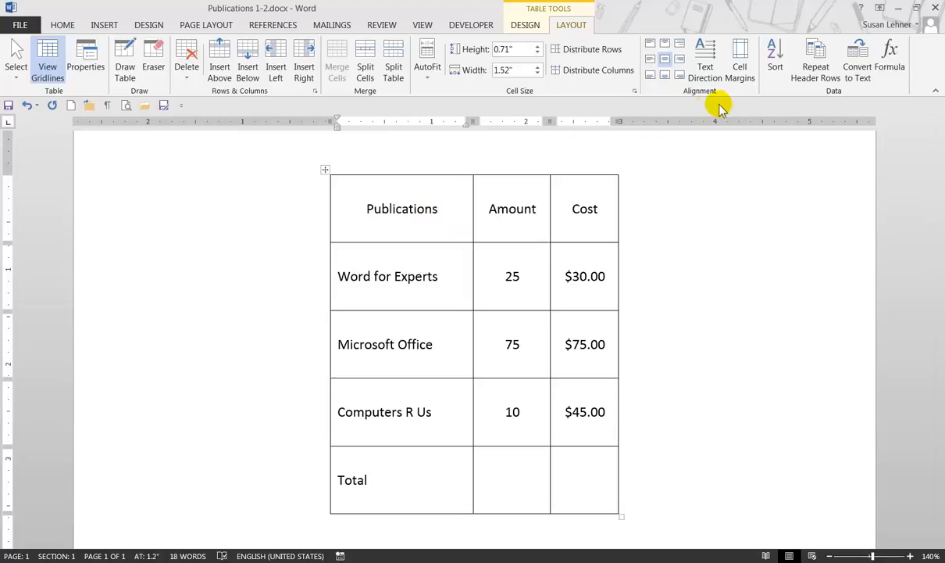
click(707, 61)
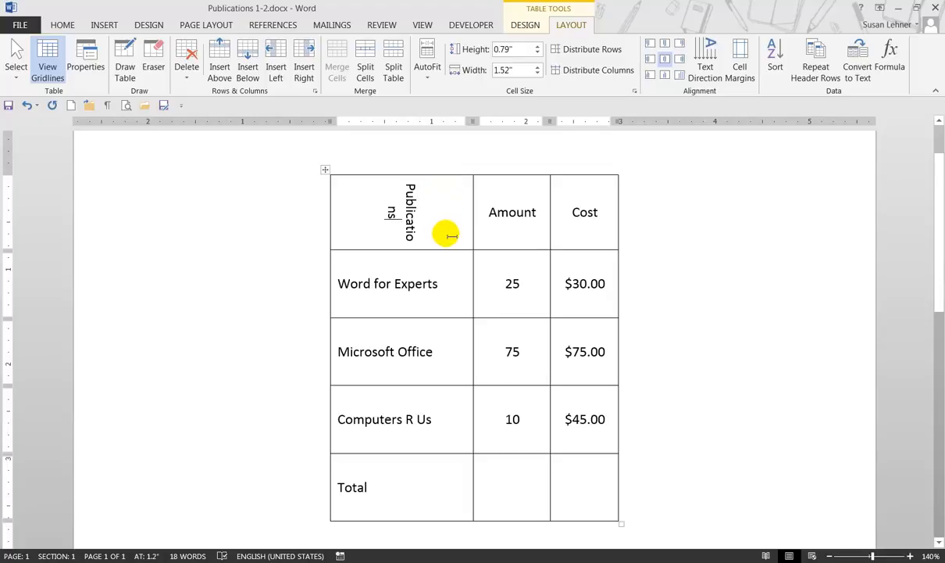
click(707, 56)
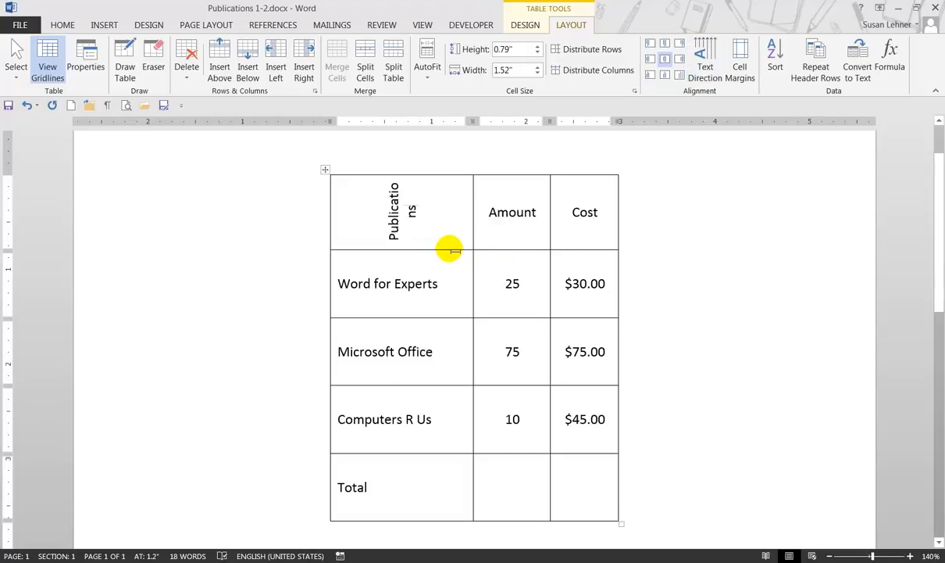
drag(457, 257, 449, 274)
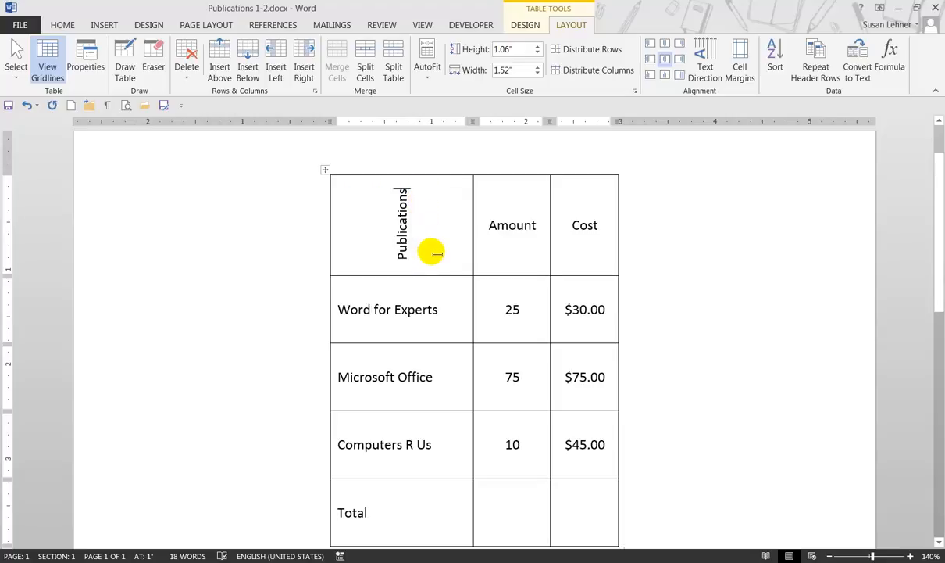
click(705, 61)
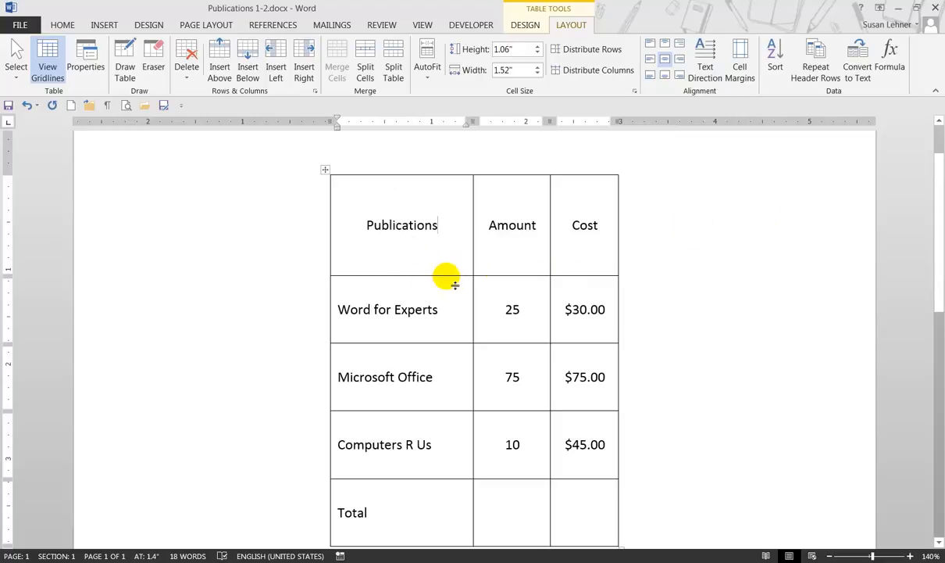
Step: Reduce the header row's height to about 0.43", and resize the whole table to a header row about 0.29" high and first column about 1.59" wide
drag(454, 284, 458, 213)
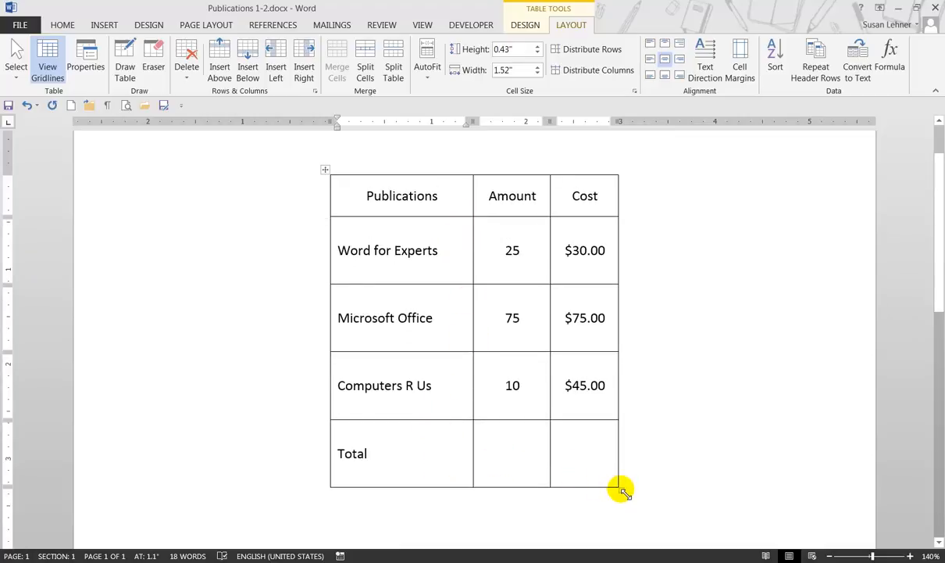
drag(620, 490, 641, 390)
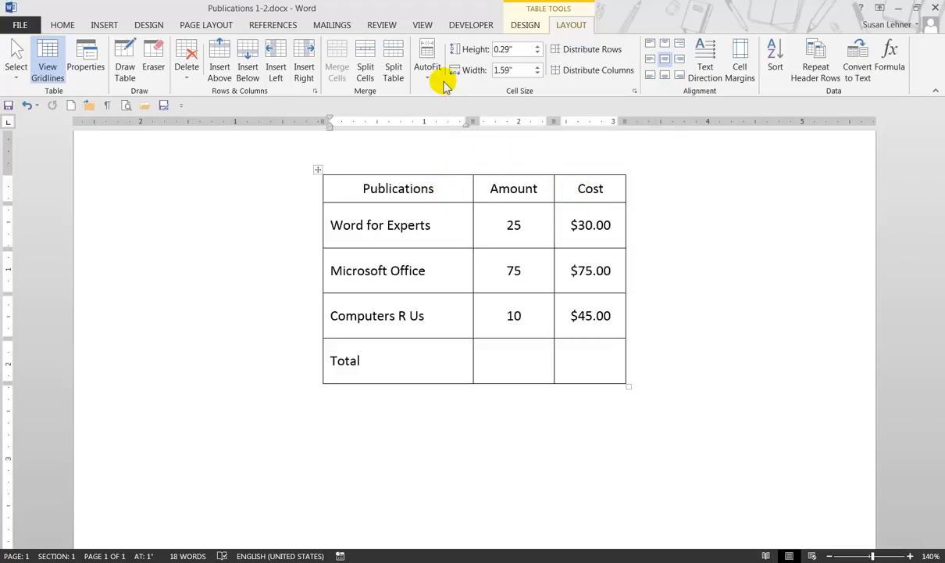
Step: Insert a blank row above the Publications header row and place the cursor in its first cell
click(221, 70)
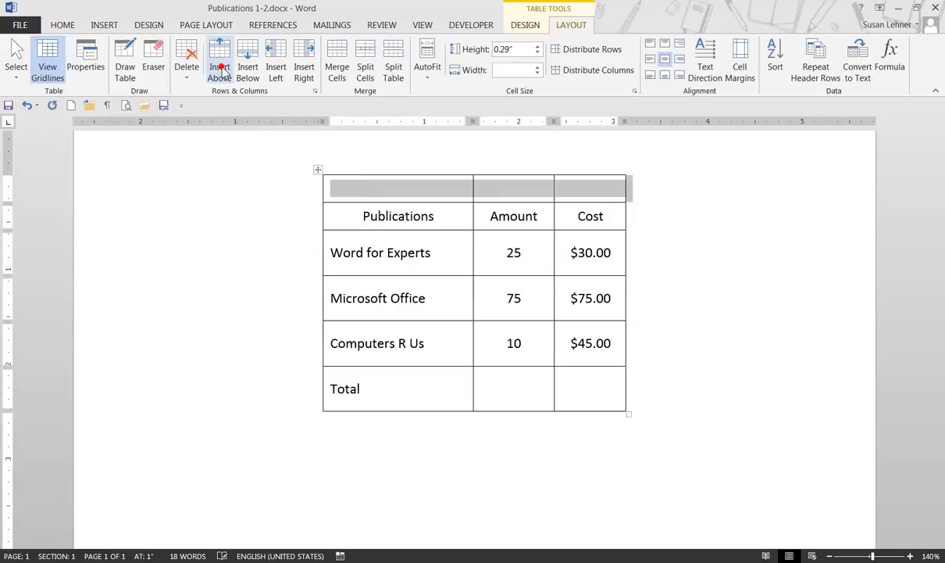
click(582, 187)
click(443, 192)
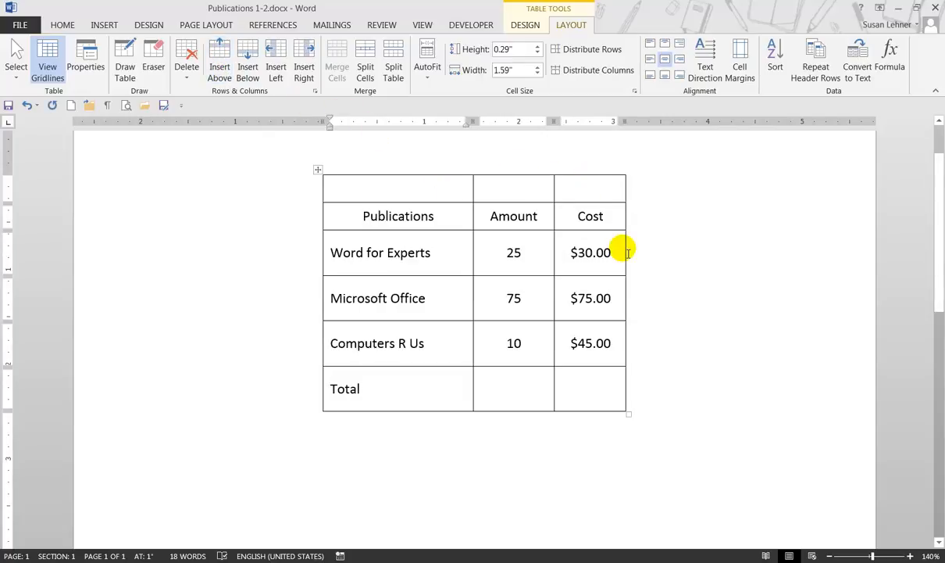
Step: Enter the title Lehner Publications in the new top row's first cell and merge the row's three cells into one
text(Lehner )
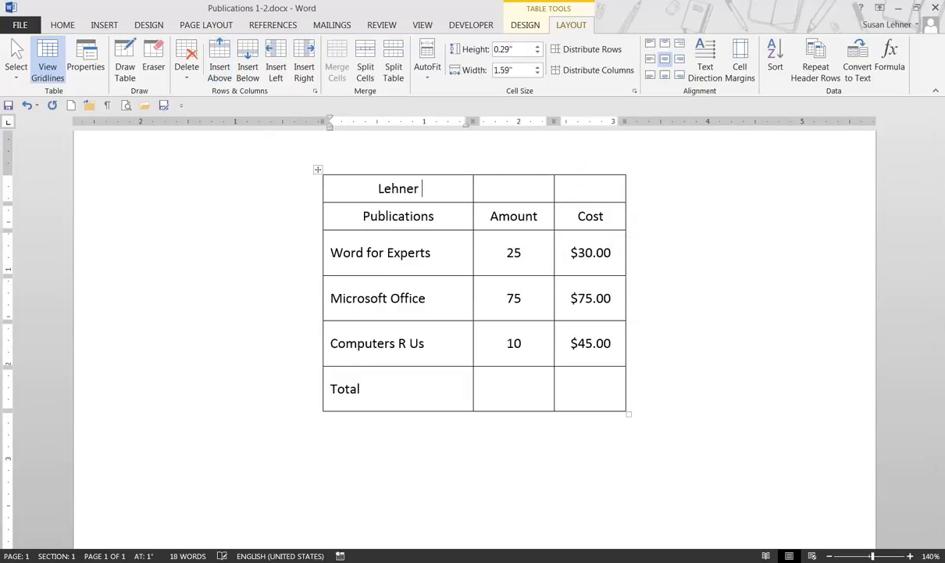
text(Publicati)
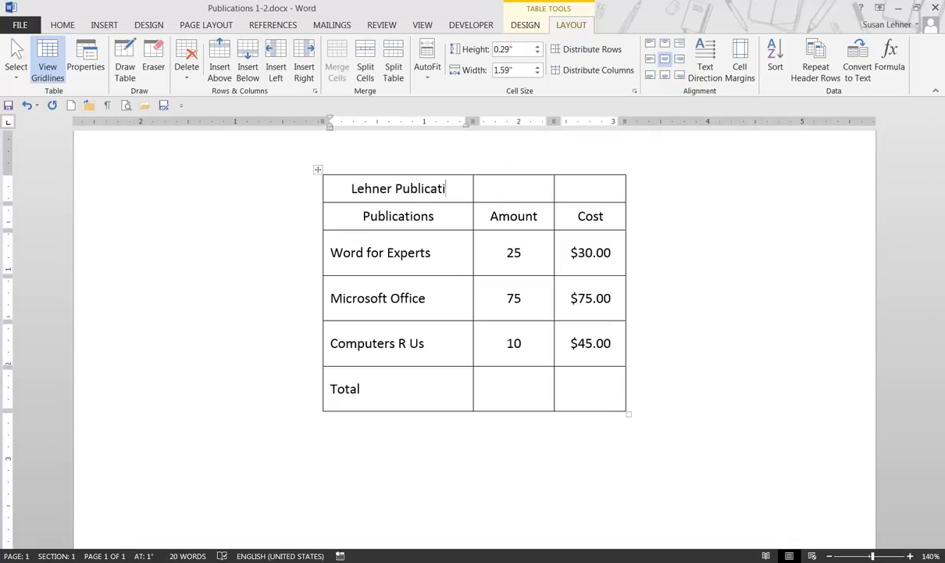
text(ons)
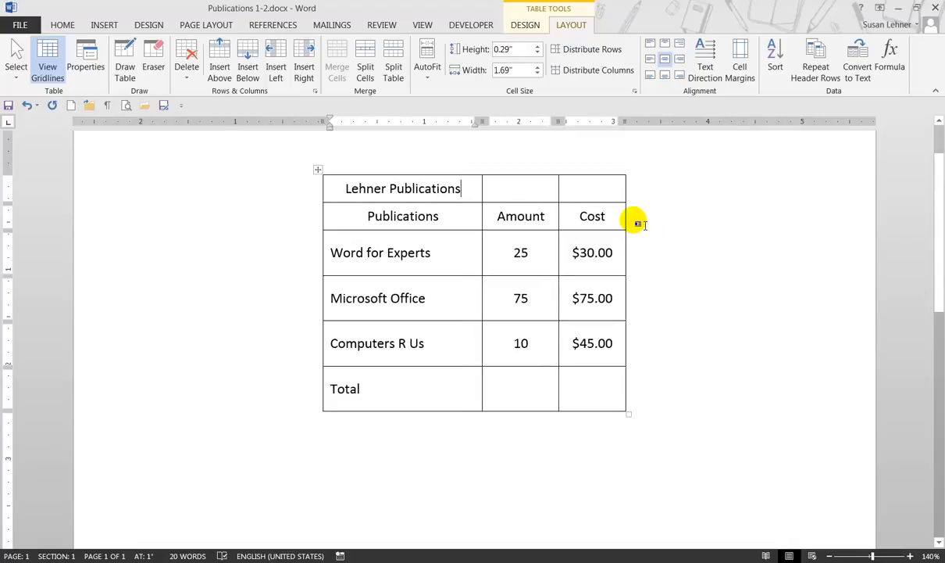
click(519, 186)
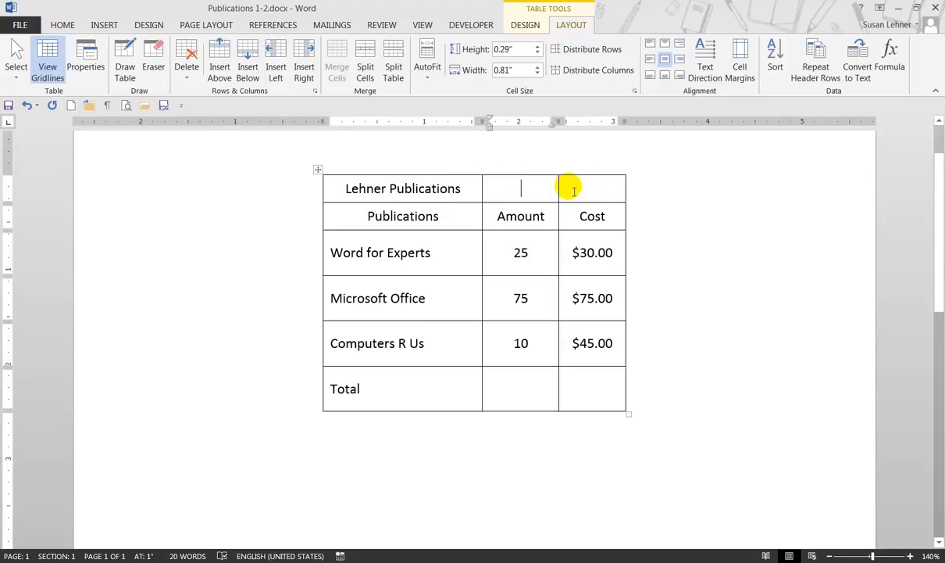
drag(471, 189, 574, 189)
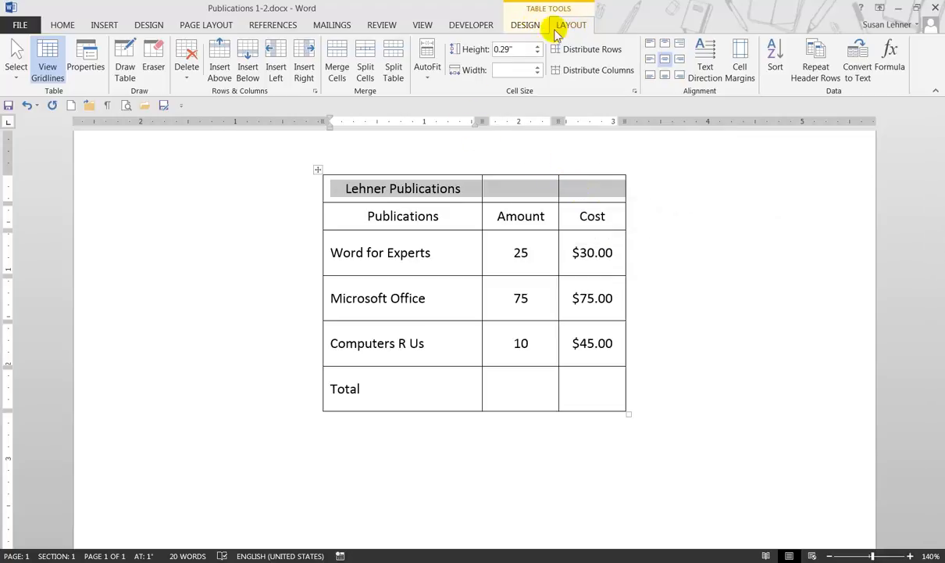
click(346, 74)
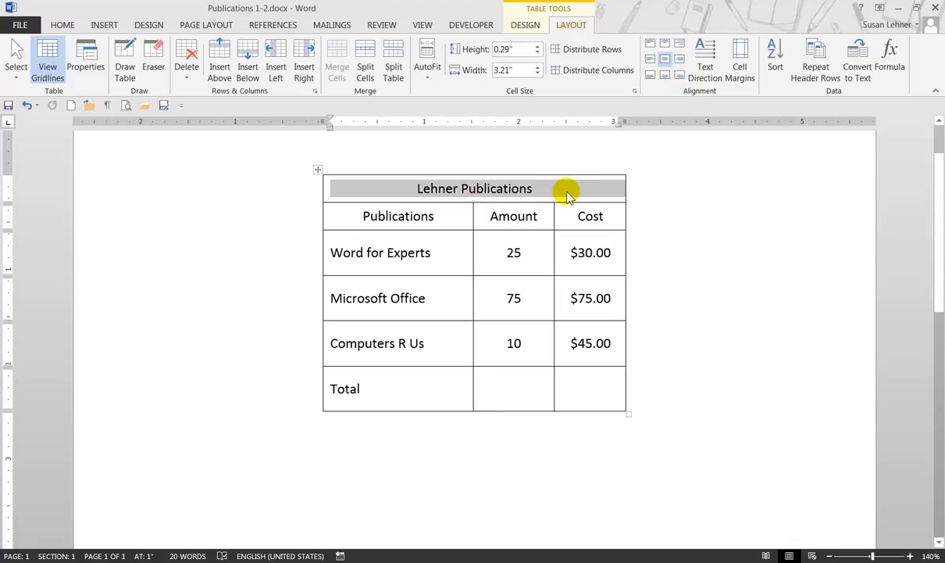
click(568, 192)
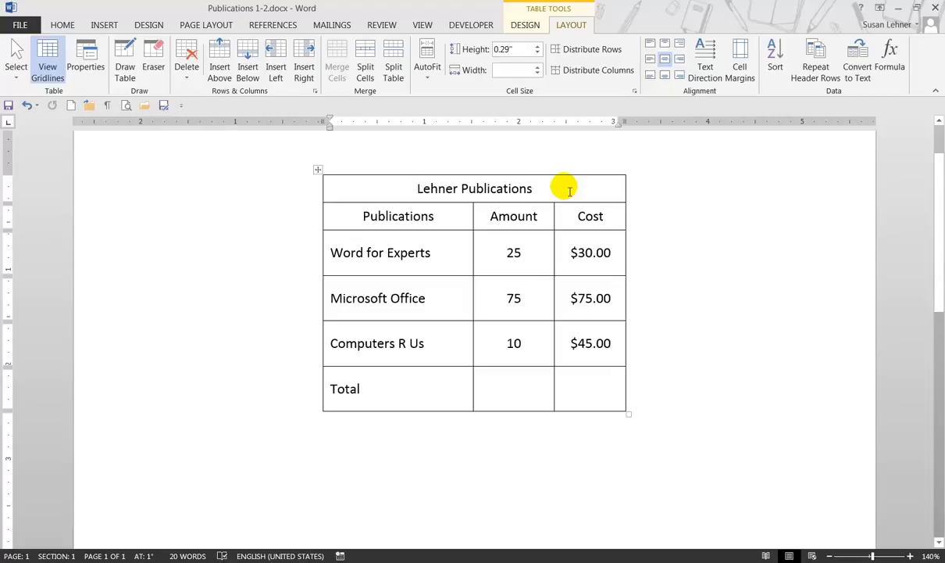
Step: Enlarge the Lehner Publications title text to 22 pt and increase its row height to about 0.68"
drag(570, 191, 413, 188)
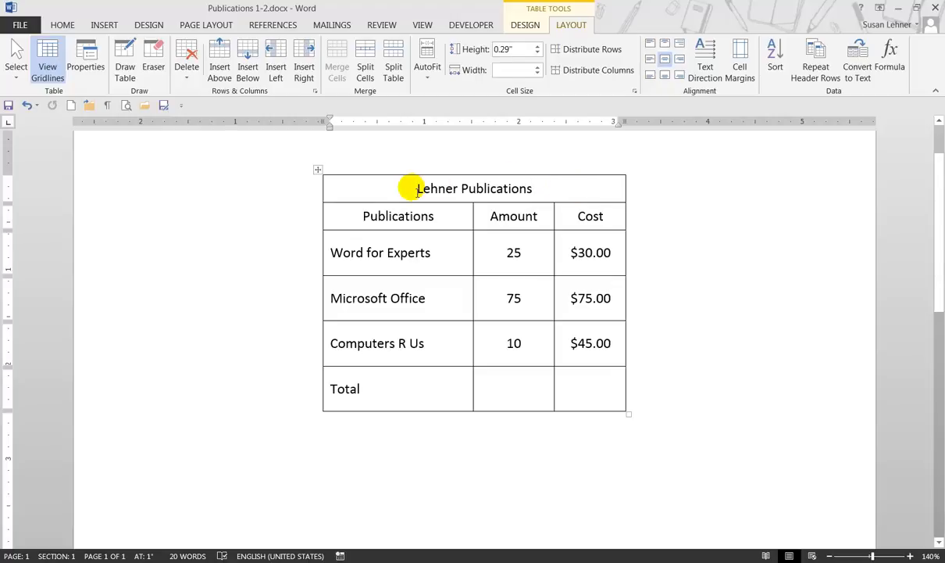
click(63, 24)
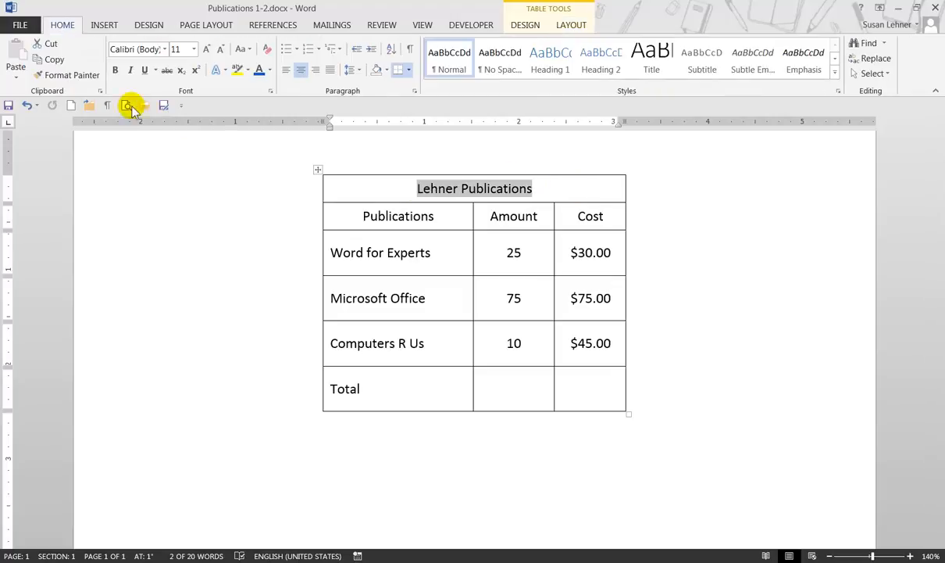
click(208, 50)
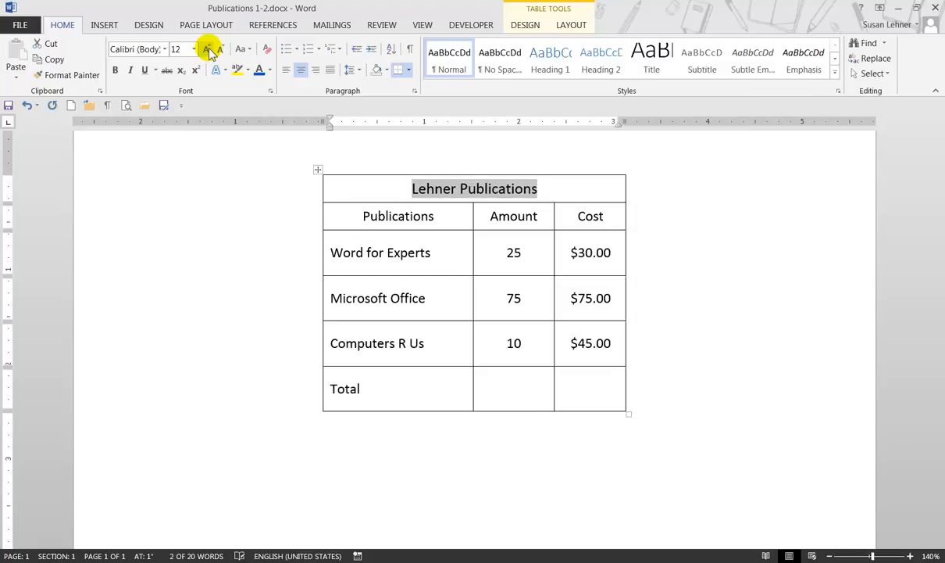
click(208, 50)
click(208, 50)
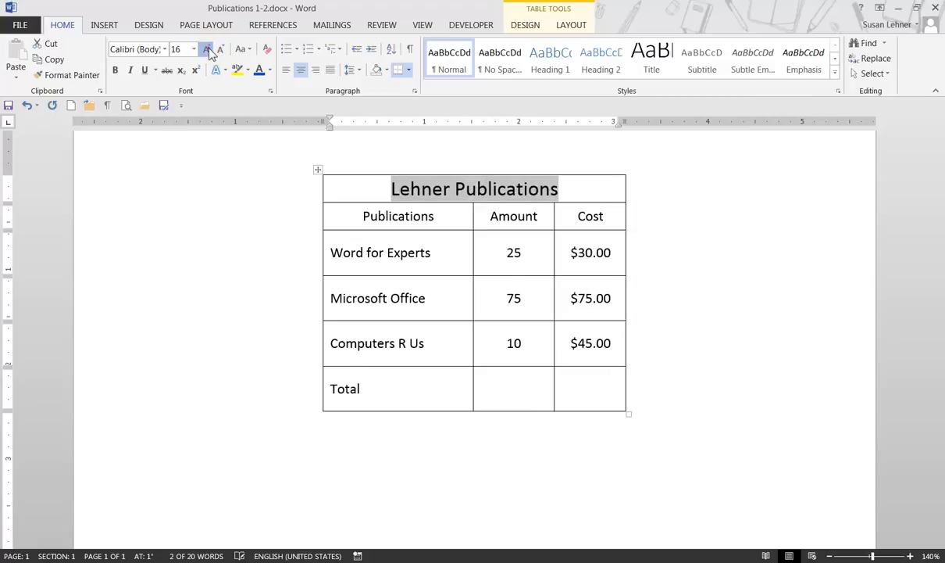
click(207, 50)
click(208, 50)
click(207, 50)
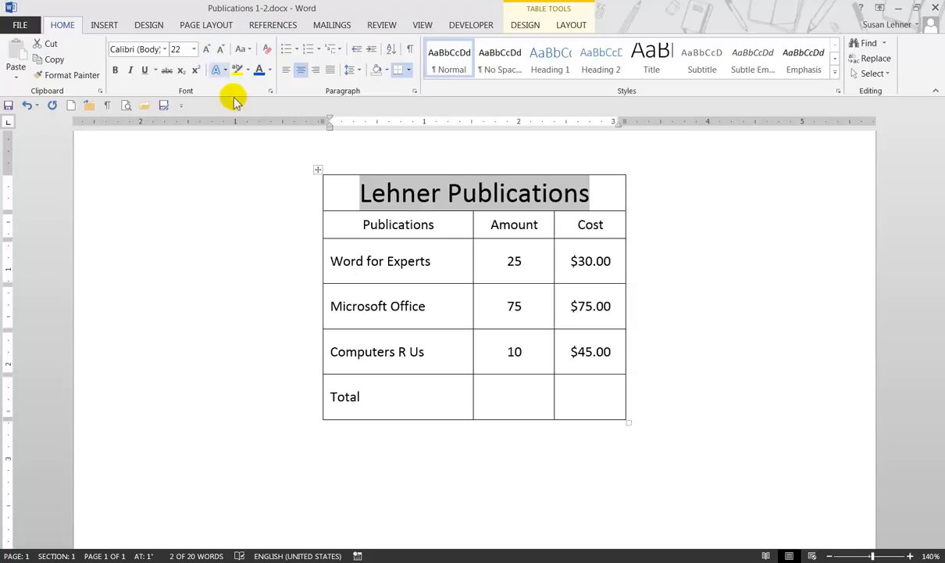
drag(616, 219, 618, 240)
click(604, 211)
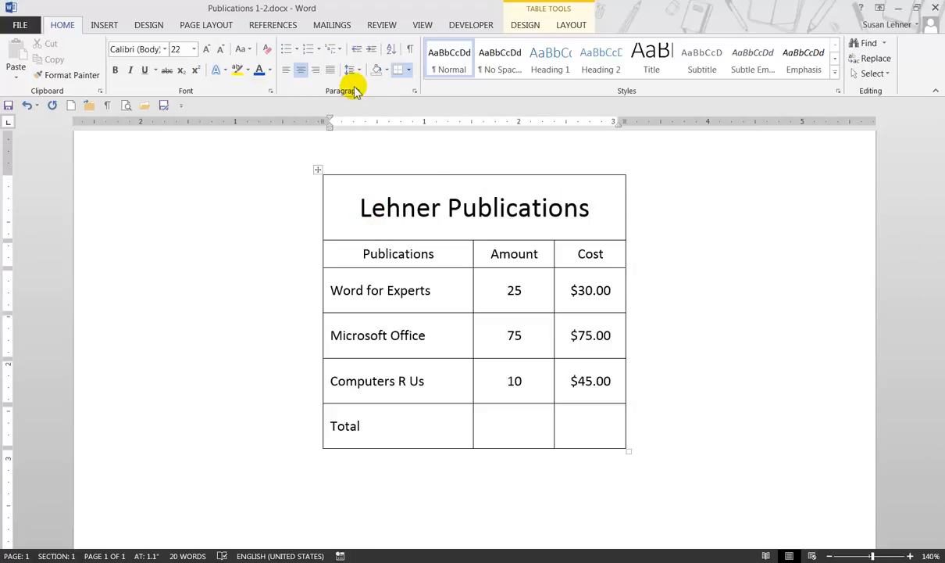
Step: Split the Lehner Publications title cell into 5 columns and 1 row
click(573, 25)
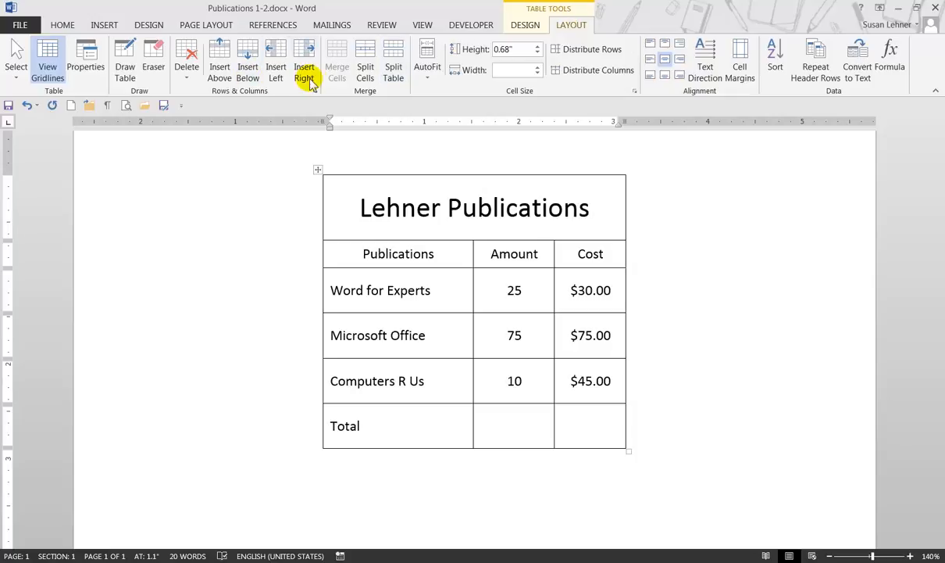
click(367, 70)
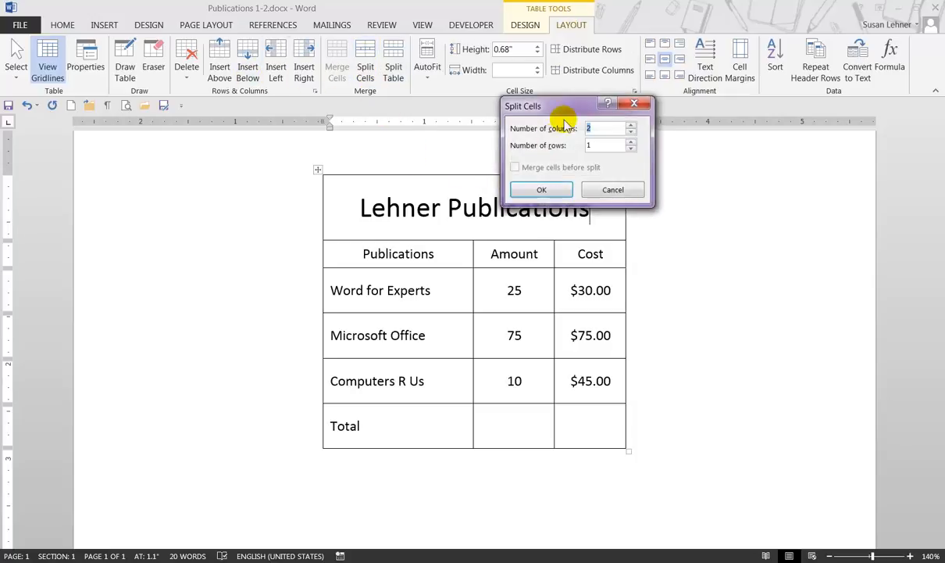
drag(571, 107, 745, 163)
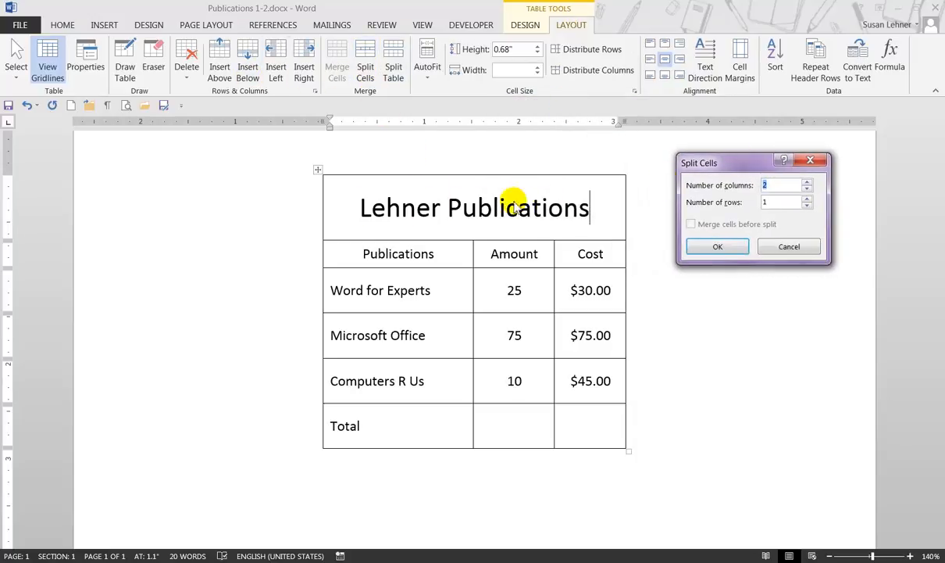
click(807, 182)
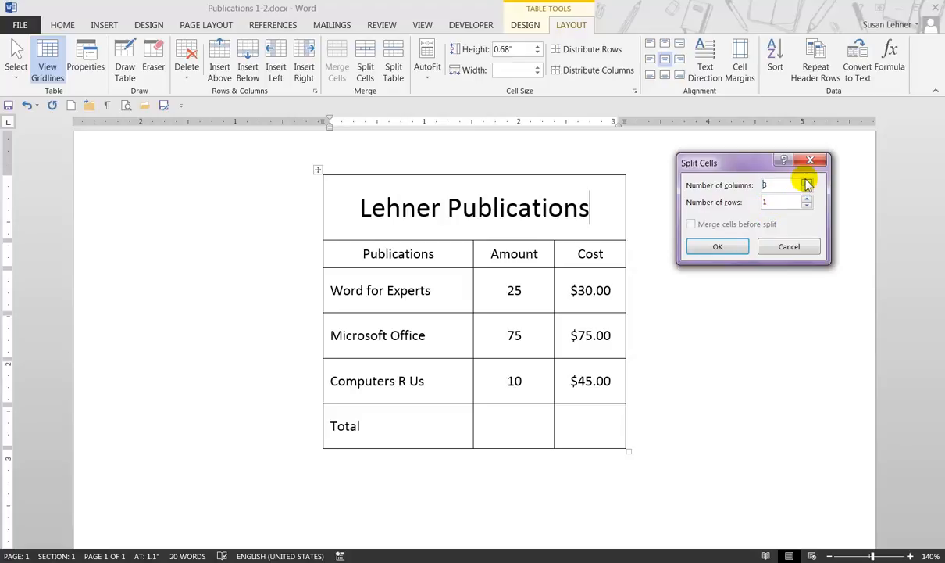
click(807, 182)
click(807, 182)
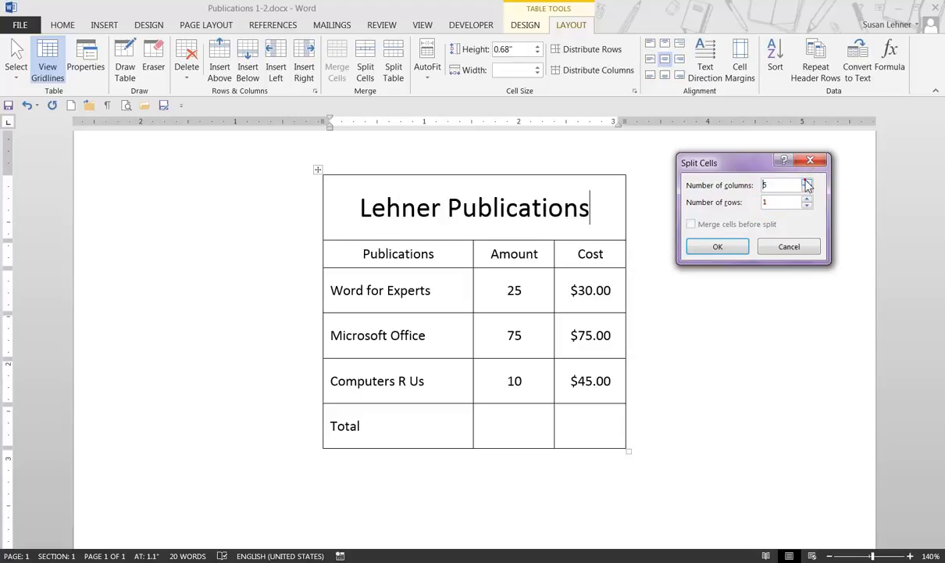
click(726, 248)
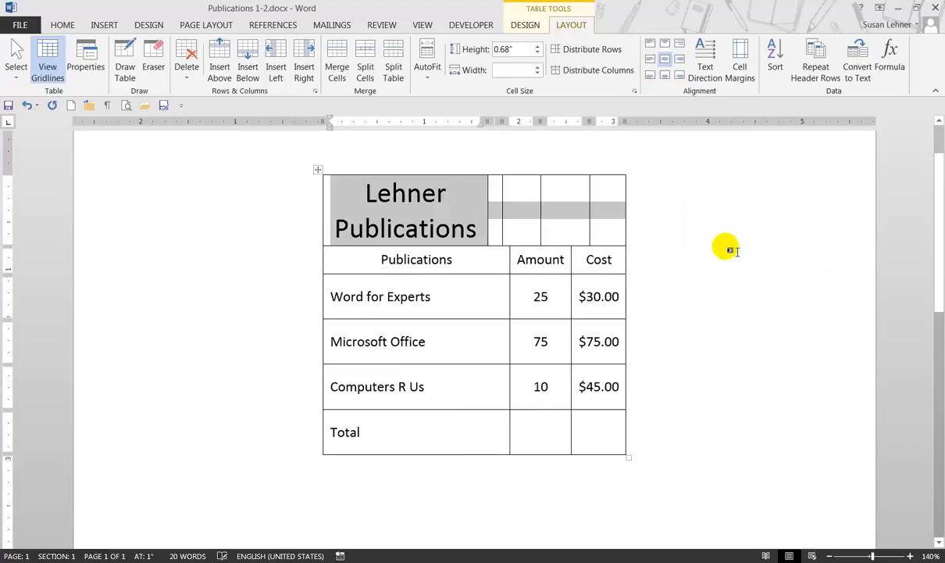
click(641, 210)
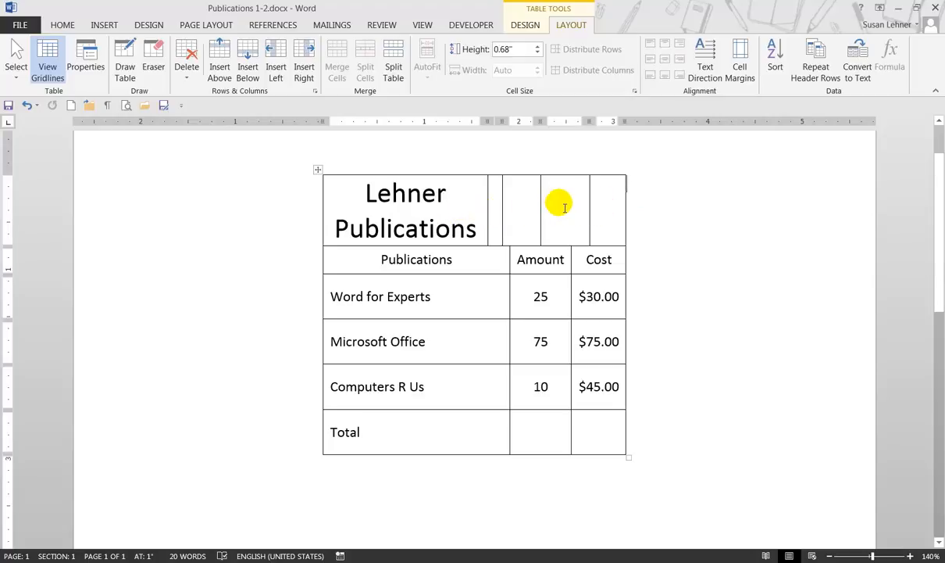
Step: Merge the title row's four empty cells in pairs, and merge the whole row back into a single title cell
drag(561, 203, 606, 202)
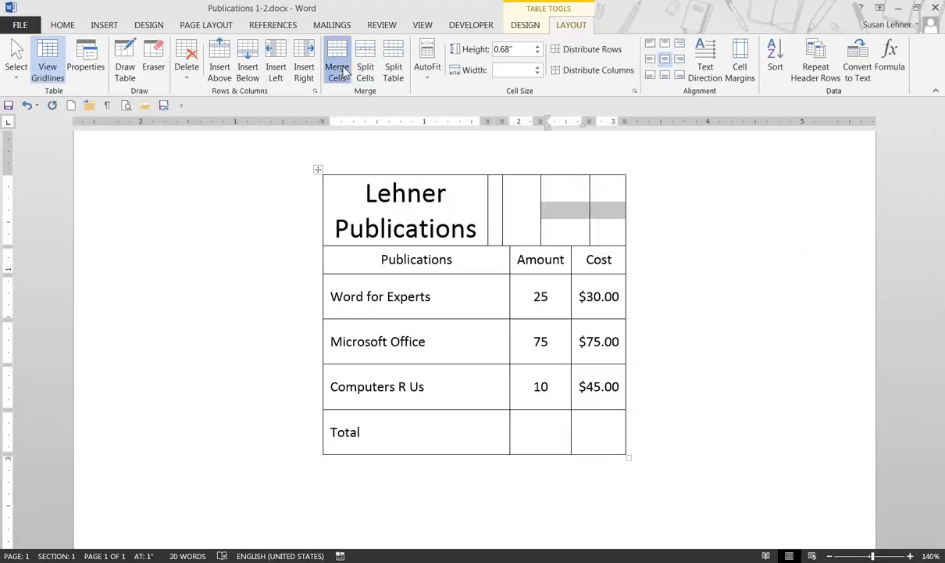
click(337, 71)
drag(494, 210, 532, 211)
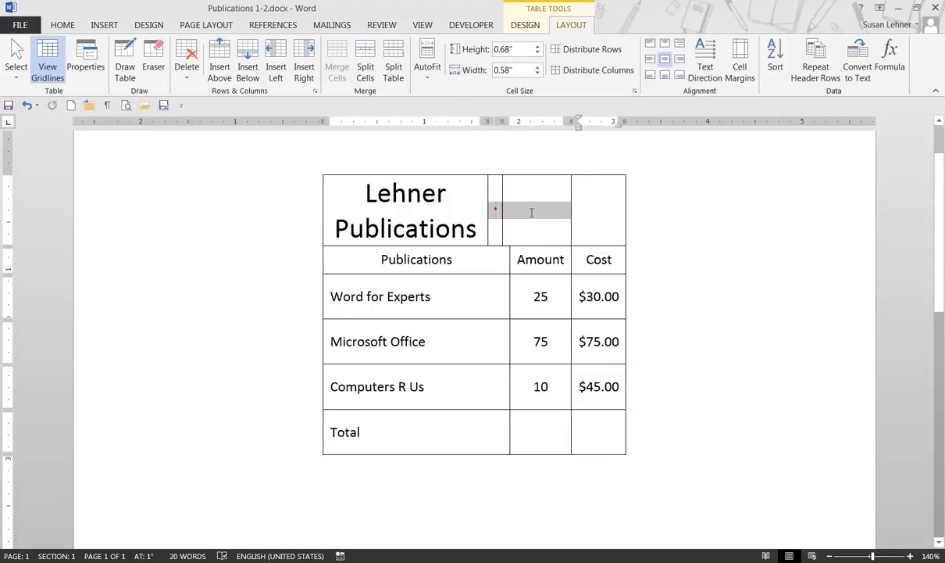
click(343, 66)
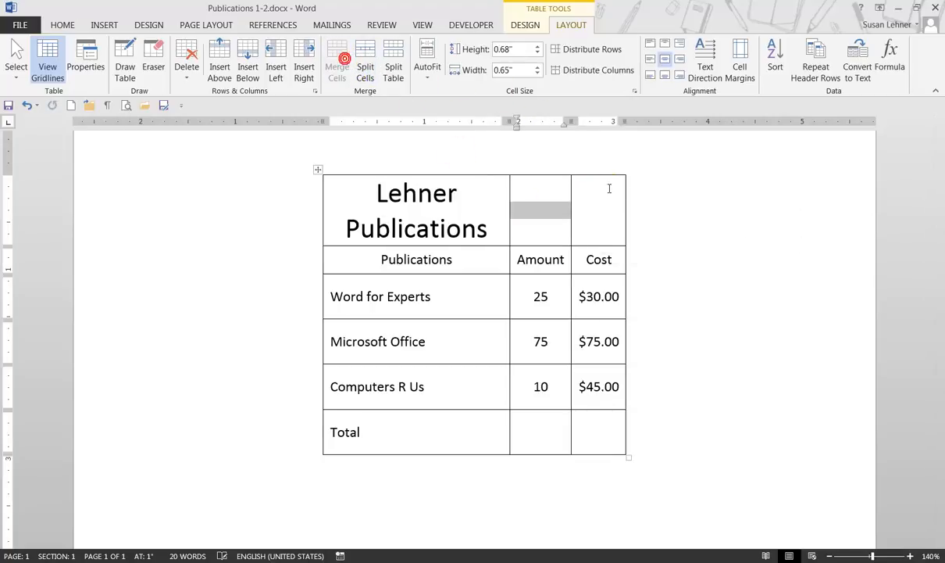
click(609, 205)
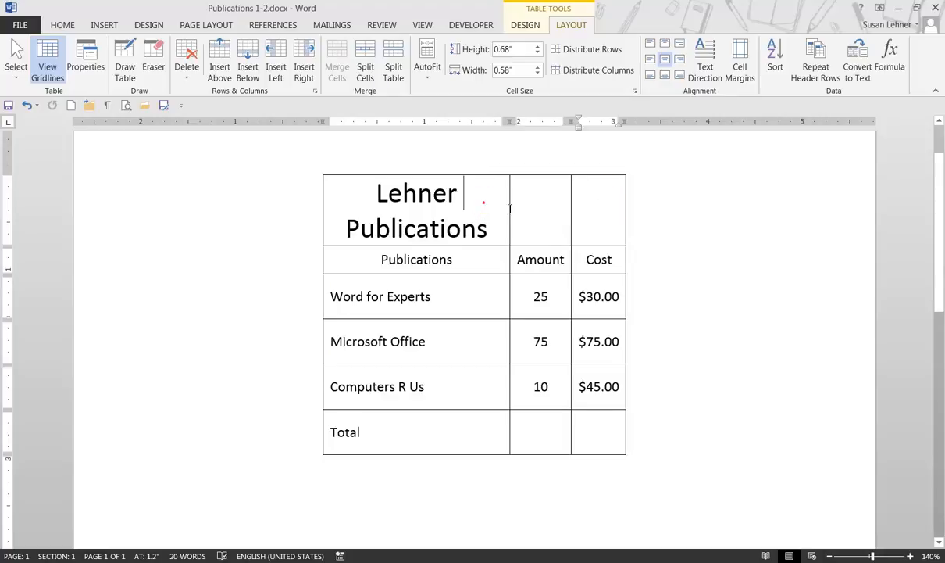
drag(481, 204, 593, 199)
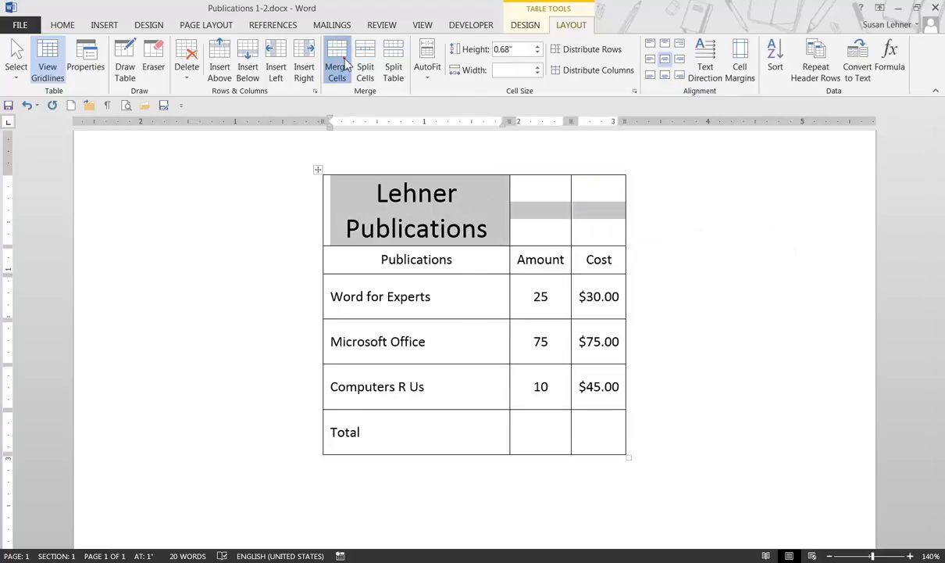
click(343, 63)
click(615, 220)
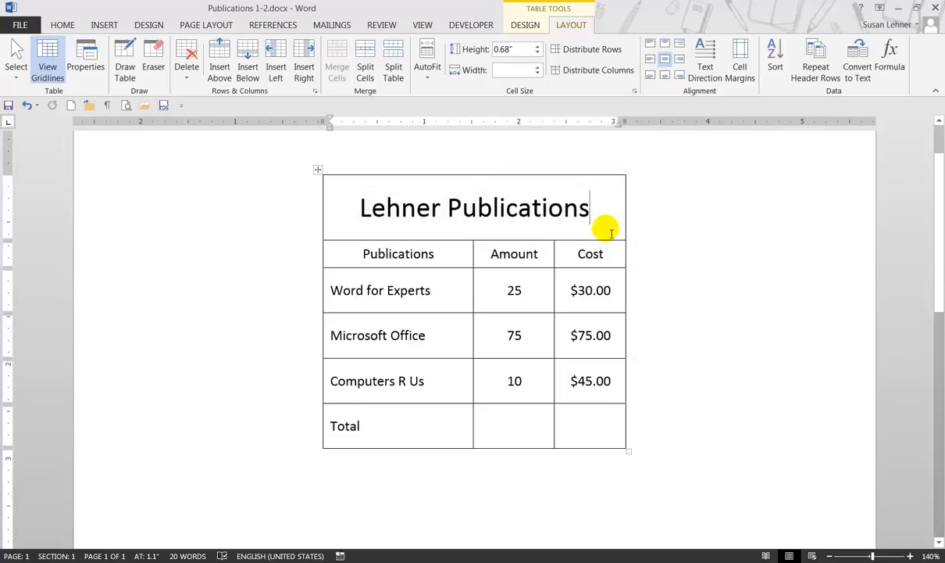
Step: Split the Lehner Publications title cell into 1 column and 2 rows, and place the cursor in the new empty cell
click(365, 74)
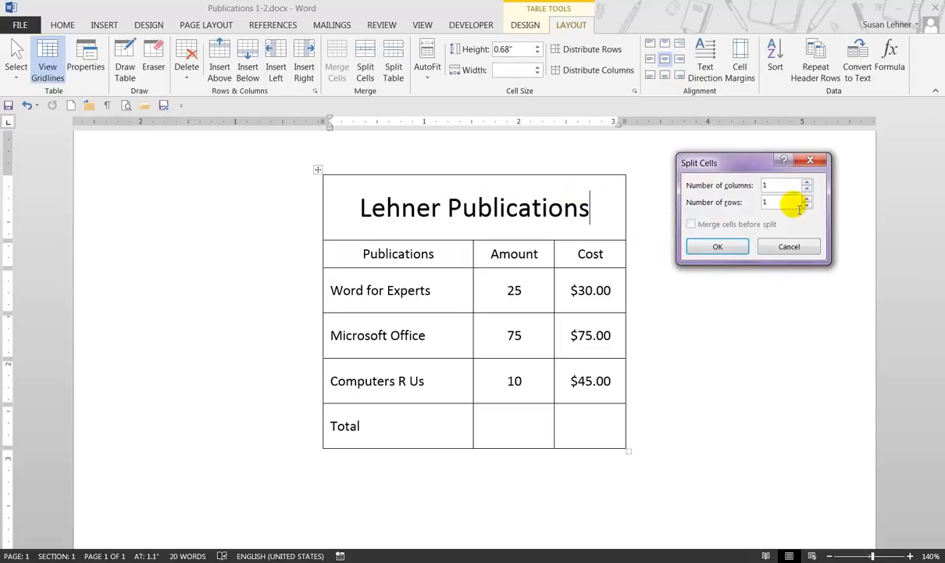
click(717, 247)
click(600, 224)
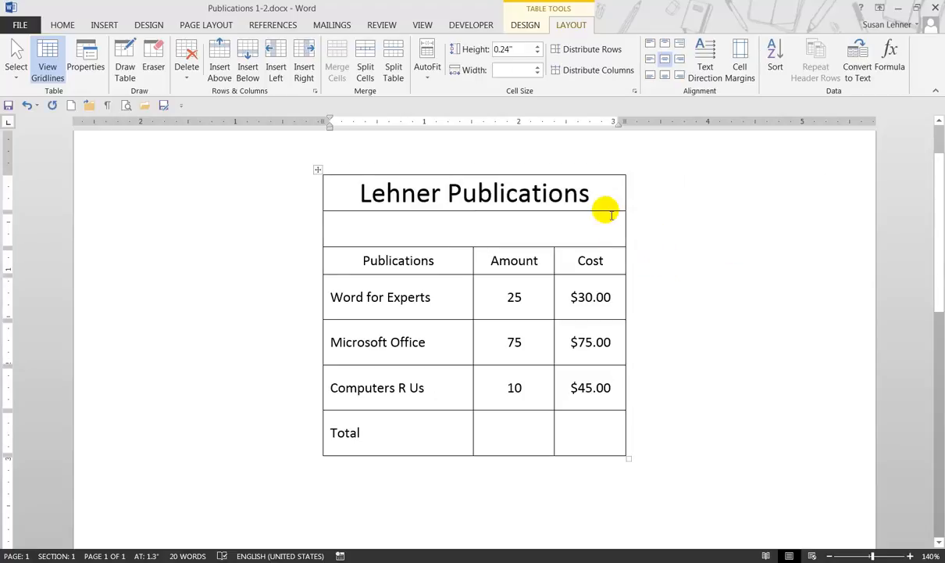
click(602, 192)
click(604, 227)
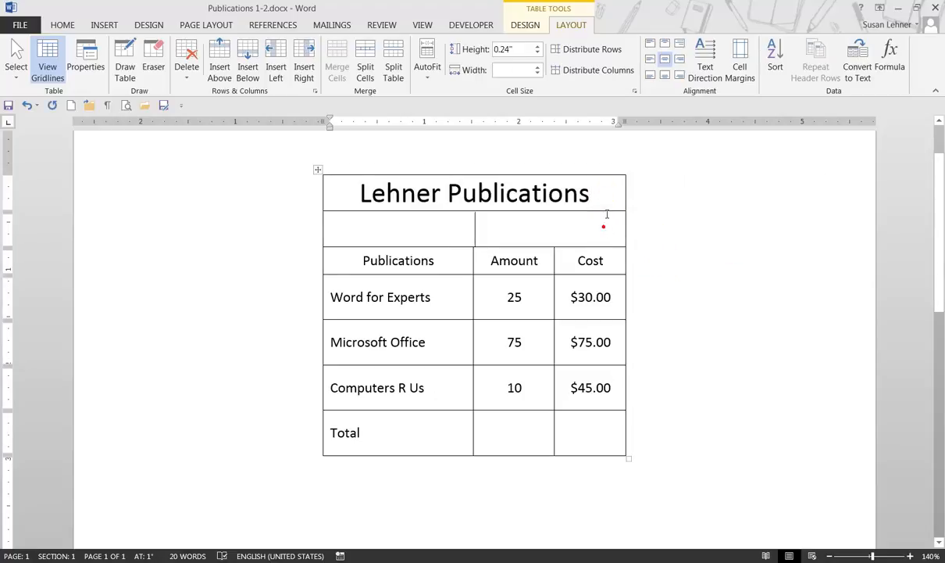
click(609, 229)
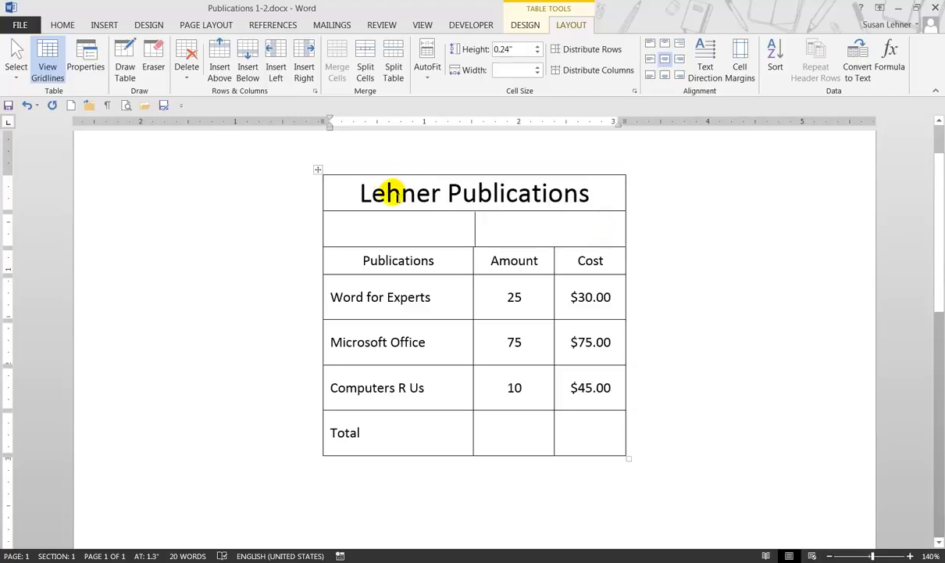
Step: Merge the Lehner Publications title cell with the empty cell directly below it
drag(363, 201, 371, 219)
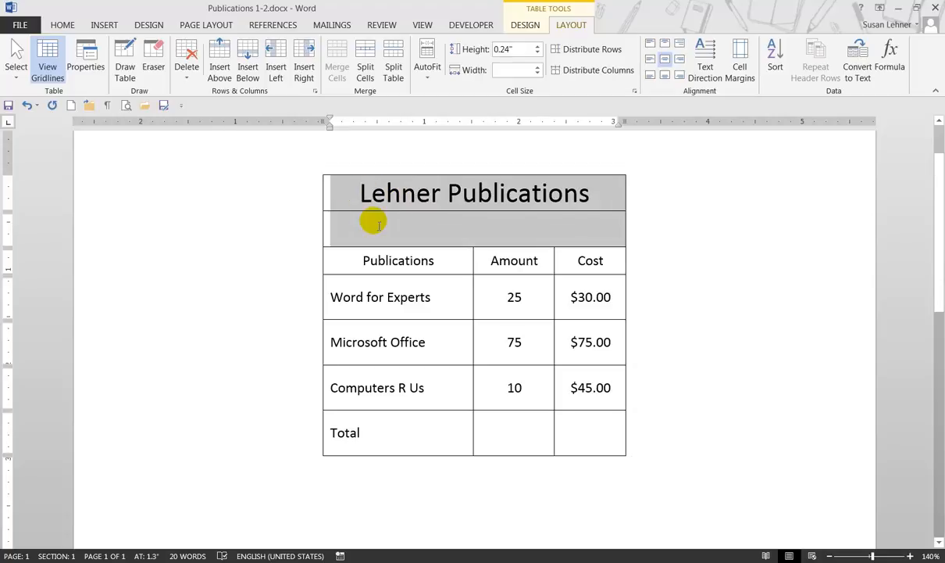
click(338, 71)
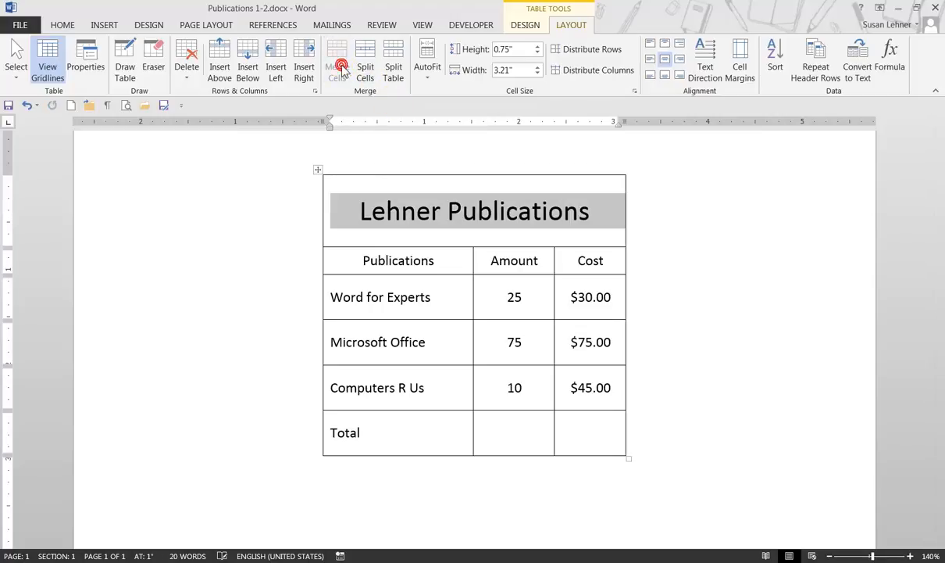
click(613, 214)
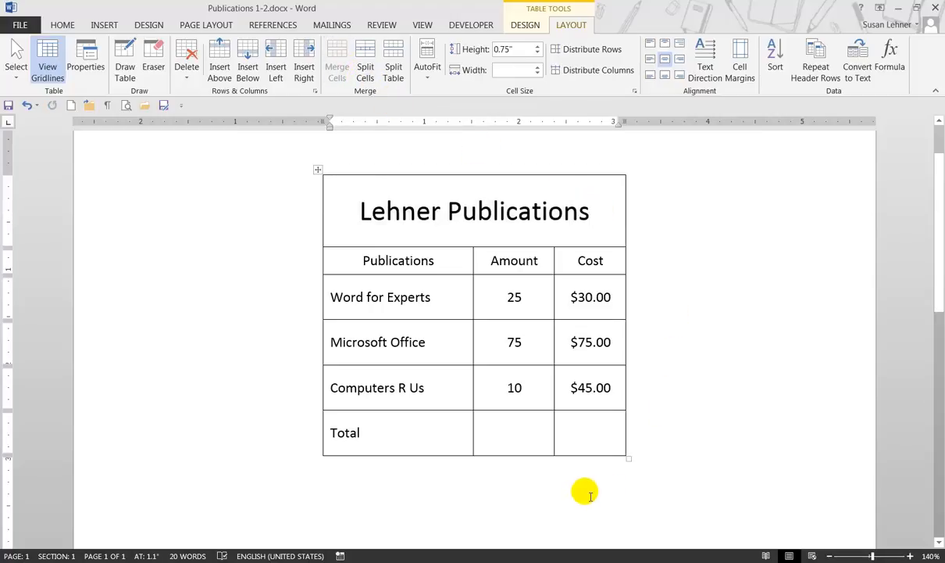
Step: Save a copy of the document as Publications 1-3.docx in the Tables folder
click(63, 24)
click(22, 26)
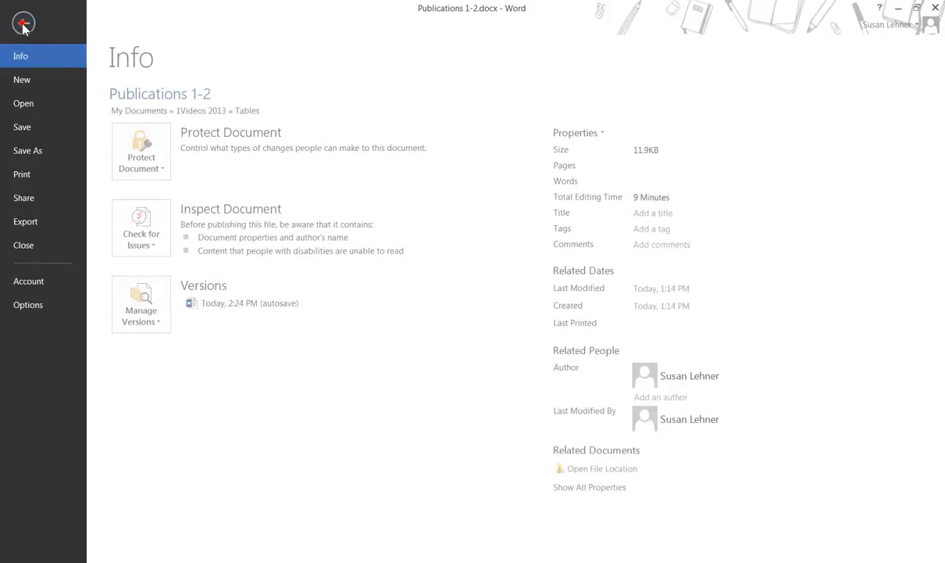
click(56, 148)
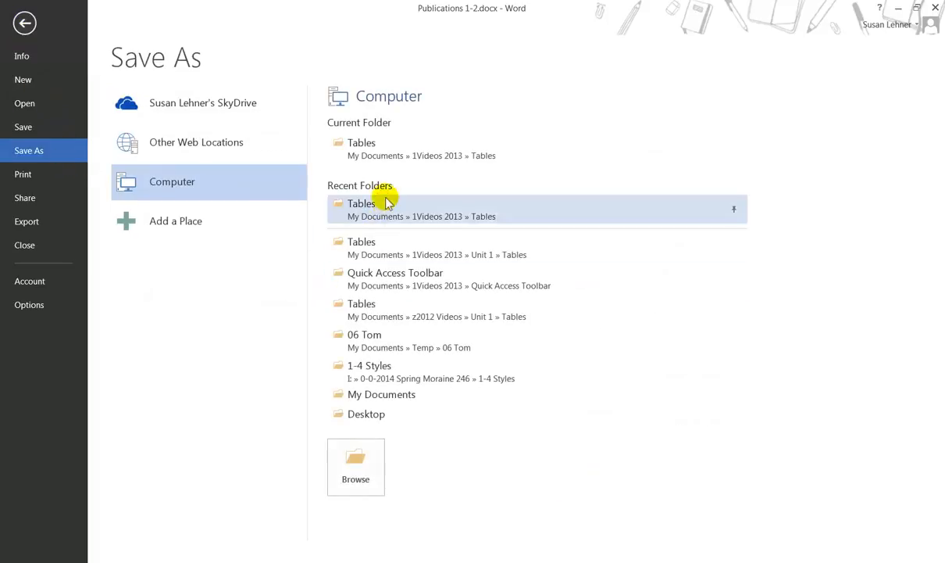
click(388, 155)
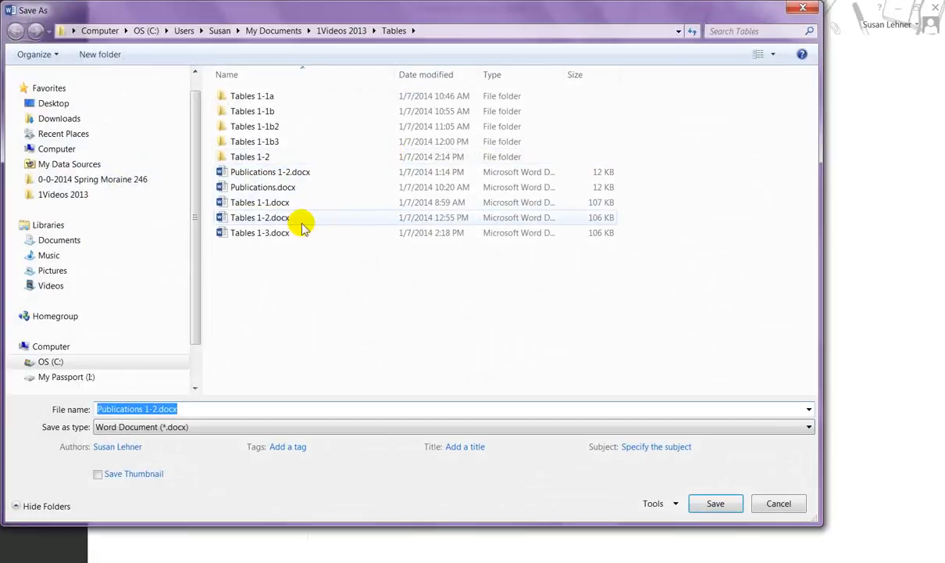
click(158, 409)
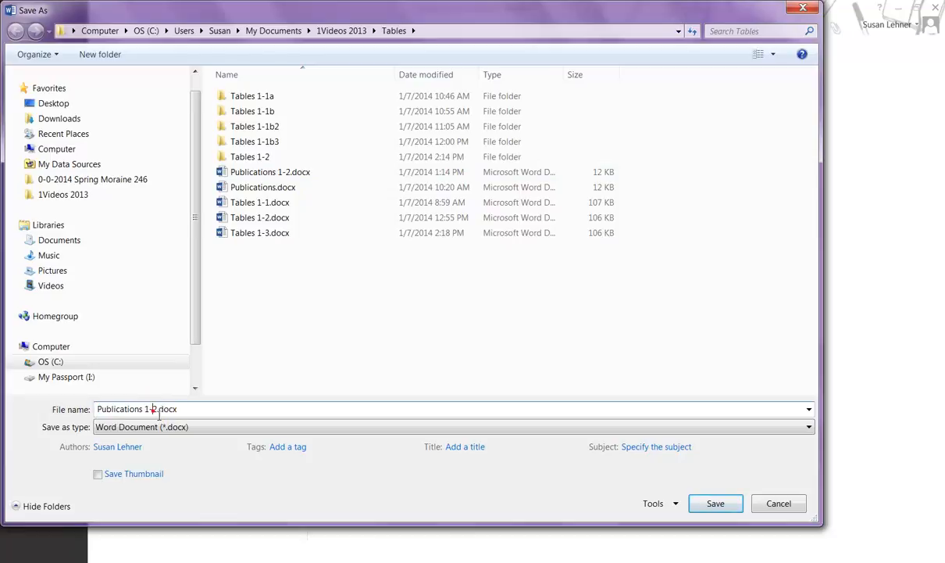
text(3)
key(Return)
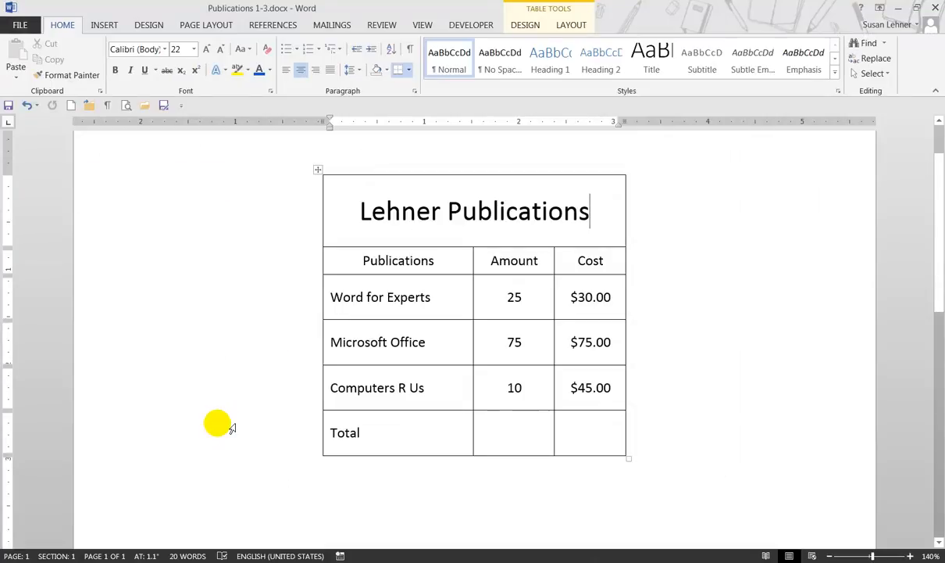